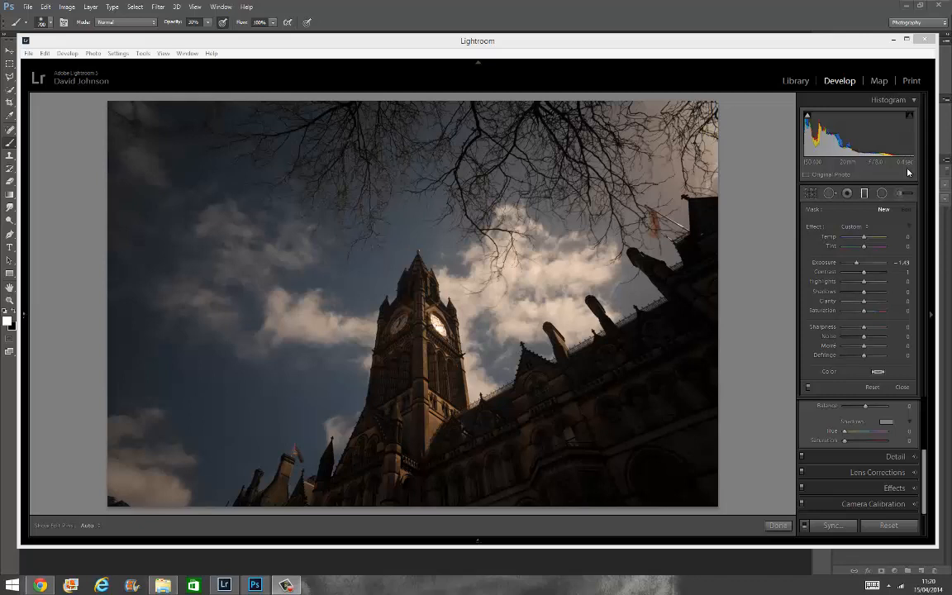
# Step: Enable lens profile corrections for the clock tower photo with Nikon as the lens make and set the vignetting amount to 162
pyautogui.click(903, 388)
pyautogui.click(846, 373)
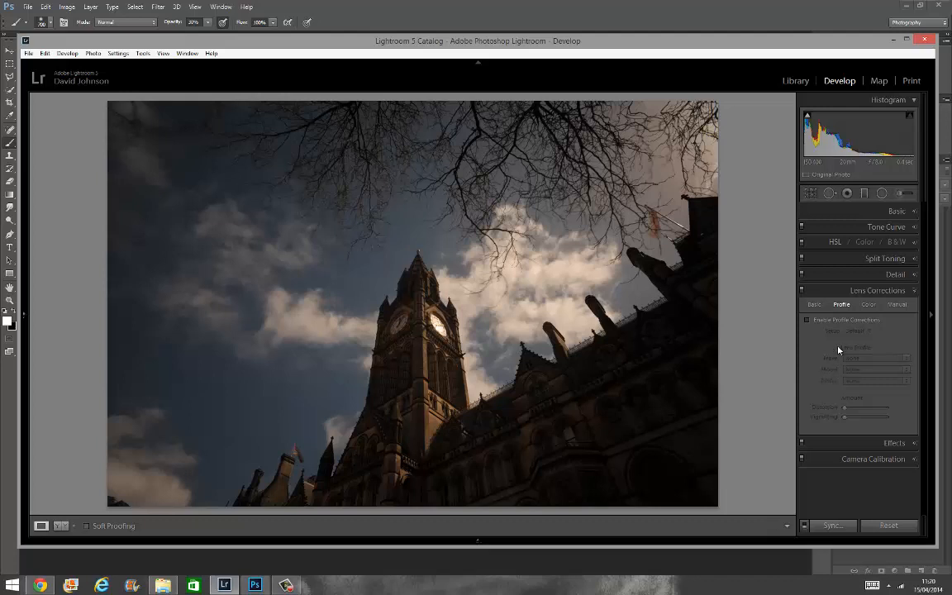
pyautogui.click(818, 305)
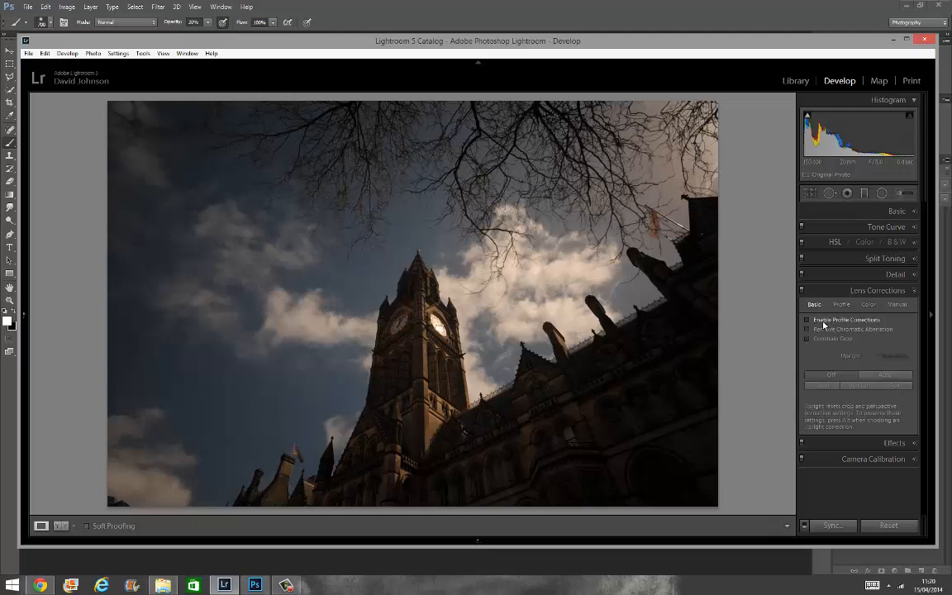
pyautogui.click(808, 320)
pyautogui.click(841, 304)
pyautogui.click(865, 357)
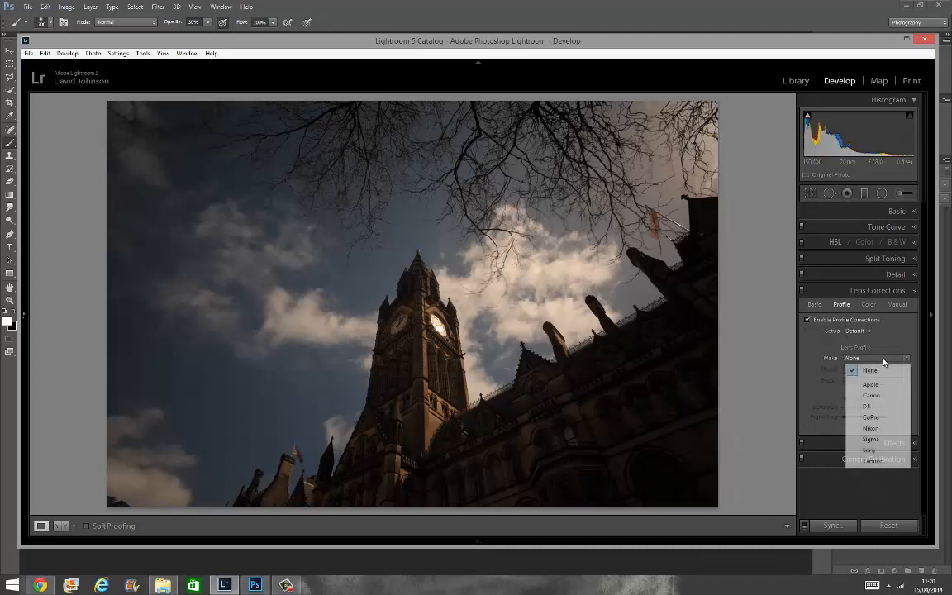
pyautogui.click(871, 428)
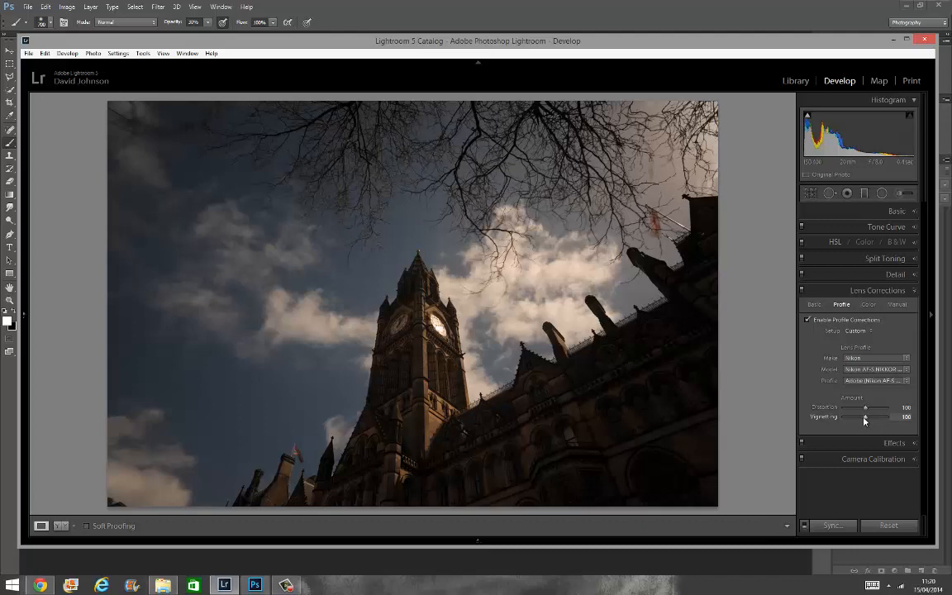
pyautogui.moveTo(865, 421); pyautogui.dragTo(877, 420)
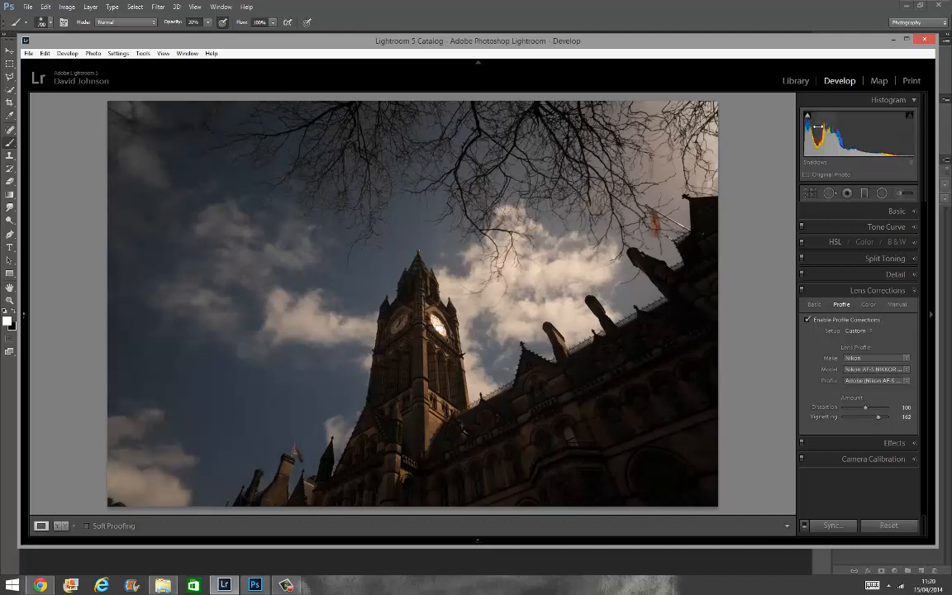
# Step: Apply Auto tone to the photo, then set Highlights to -100, Shadows to +62 and Clarity to +26
pyautogui.click(914, 214)
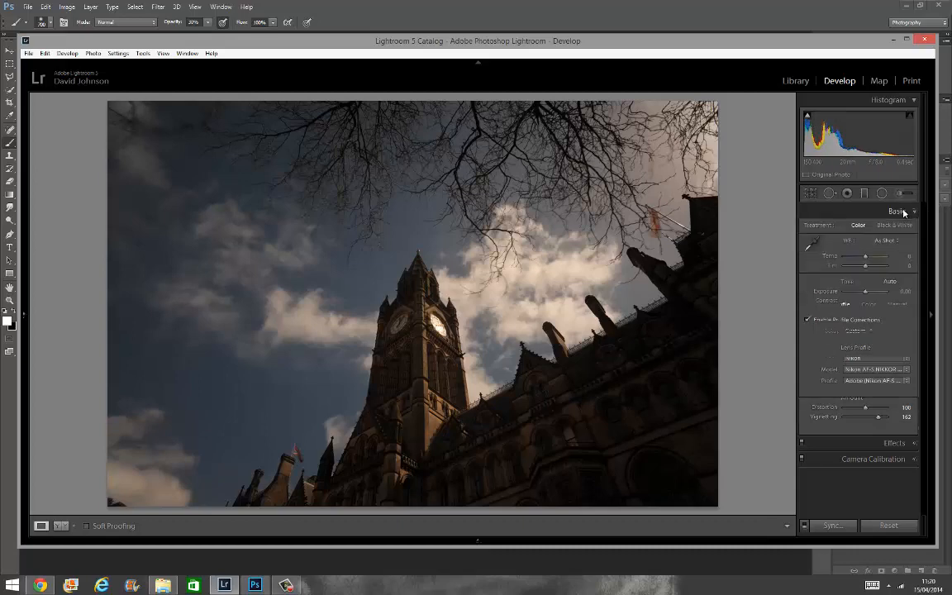
pyautogui.click(890, 282)
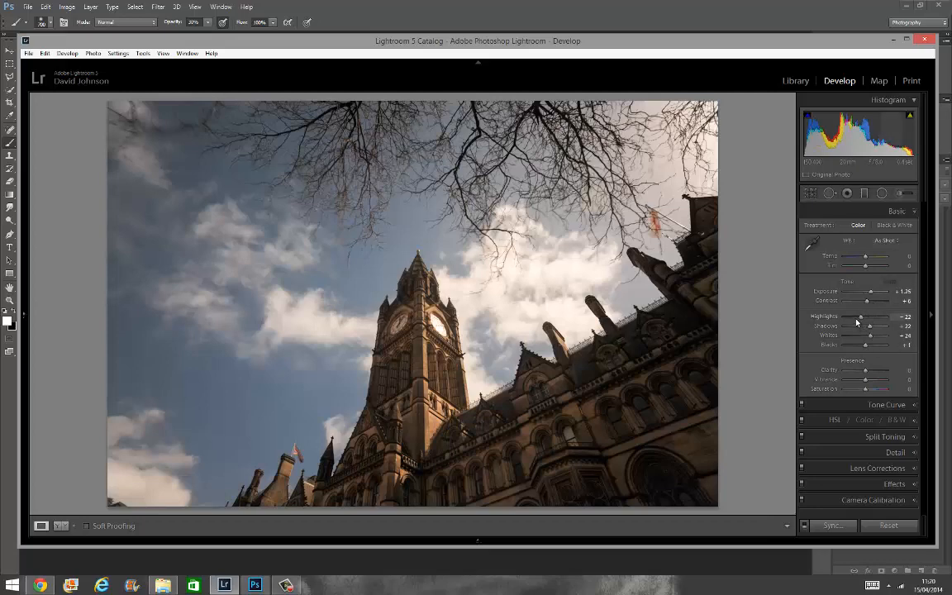
pyautogui.moveTo(856, 322); pyautogui.dragTo(881, 327)
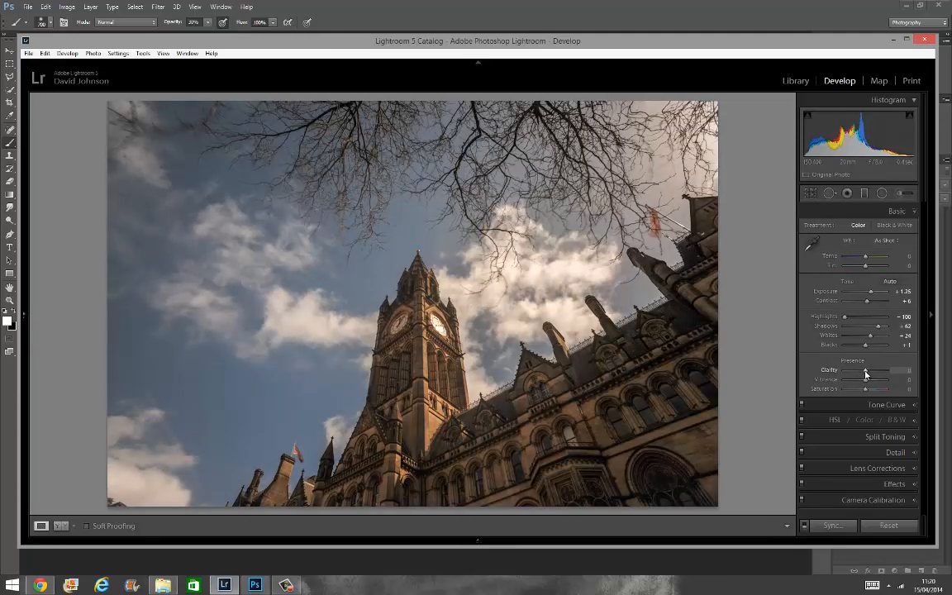
pyautogui.moveTo(866, 373); pyautogui.dragTo(880, 372)
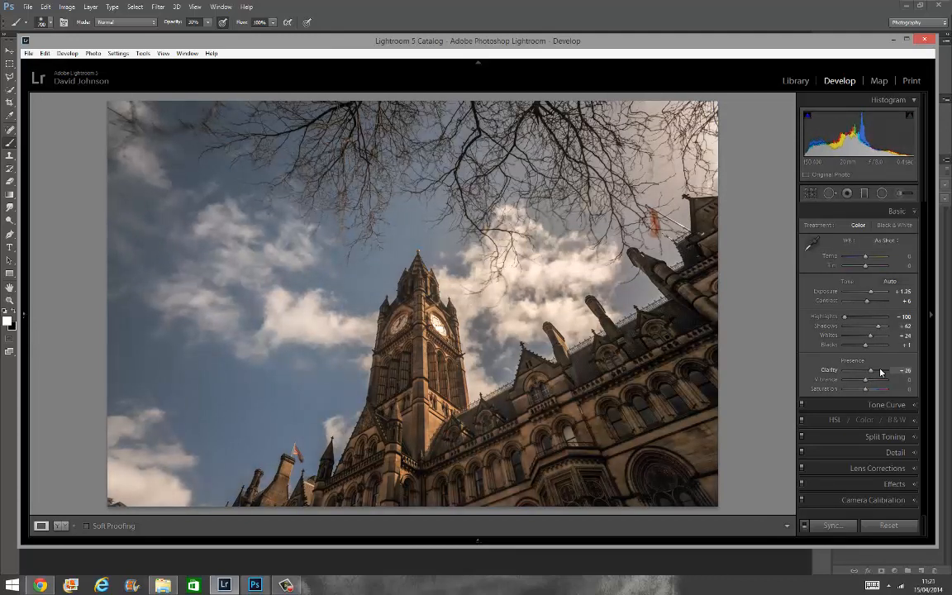
# Step: Synchronize all develop settings across the selected clock tower photos and check the updated thumbnails along the series
pyautogui.click(836, 527)
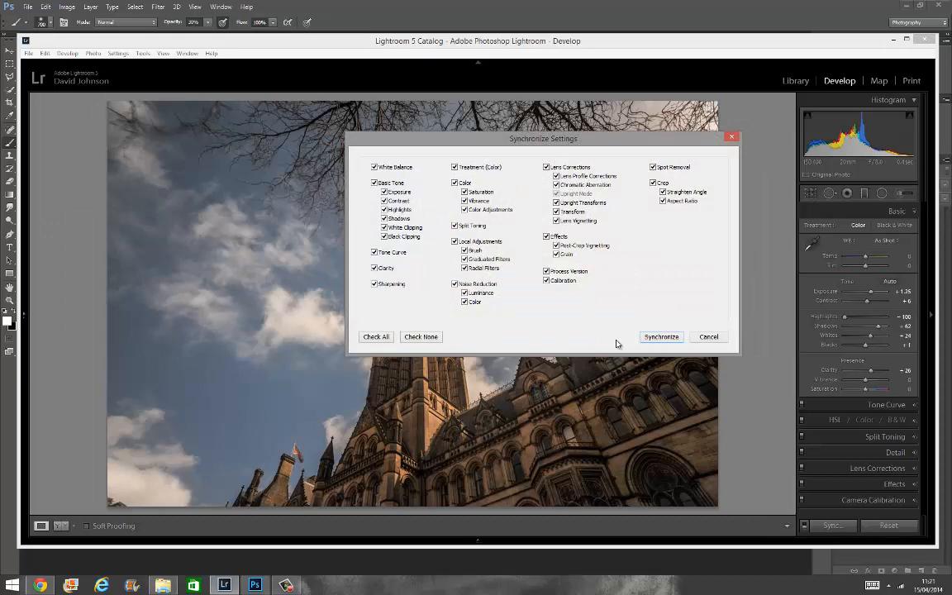
pyautogui.click(661, 336)
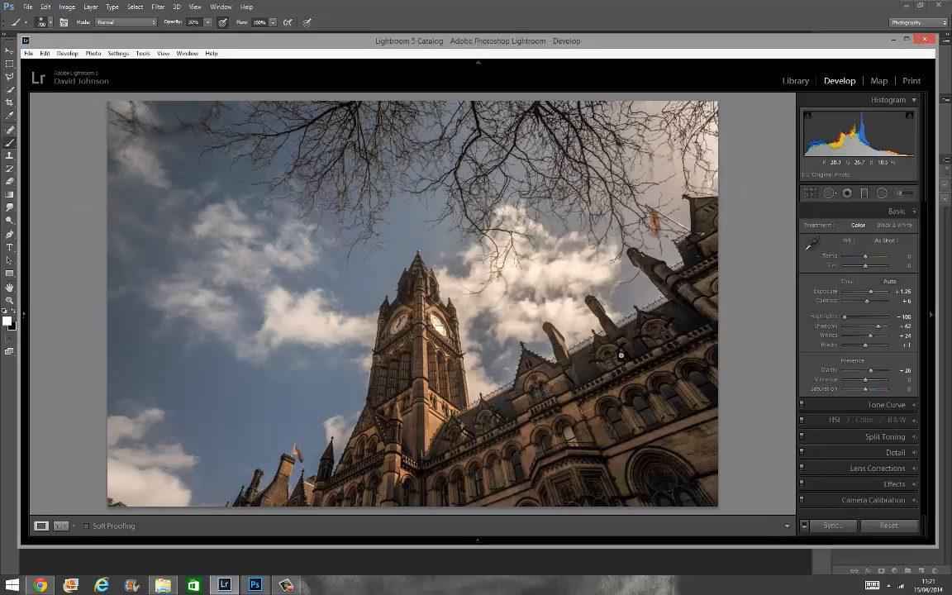
pyautogui.moveTo(480, 543)
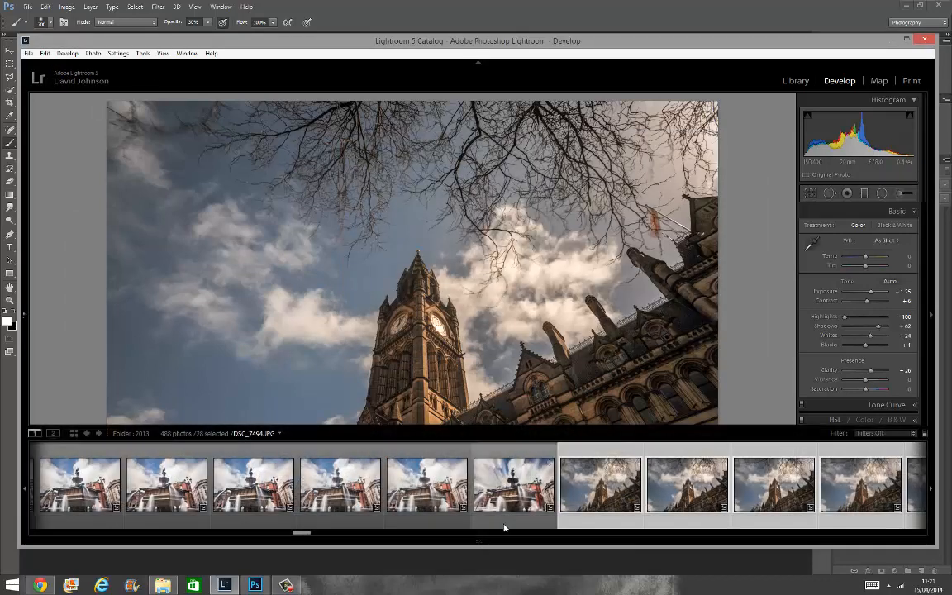
pyautogui.scroll(-3, 356, 512)
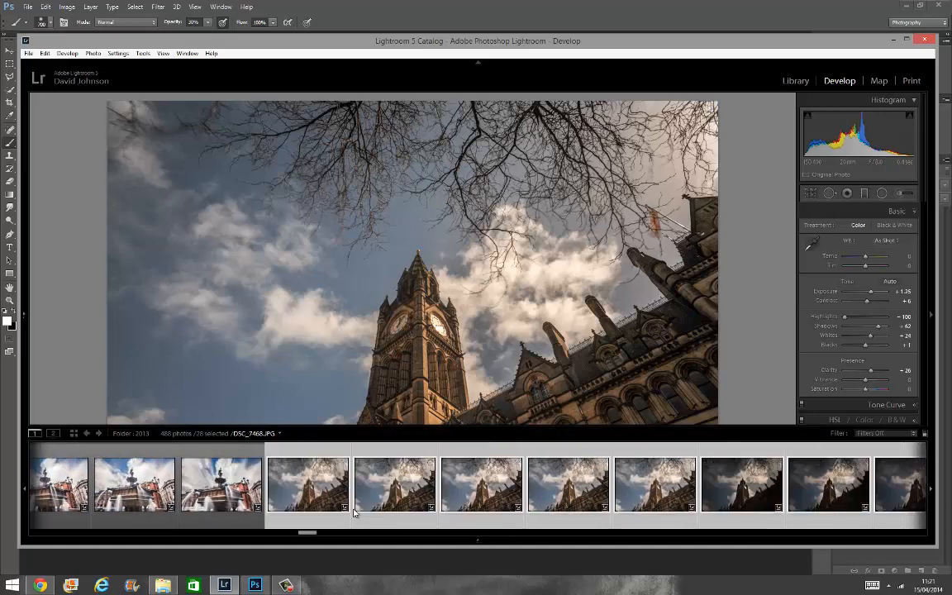
pyautogui.scroll(-3, 628, 507)
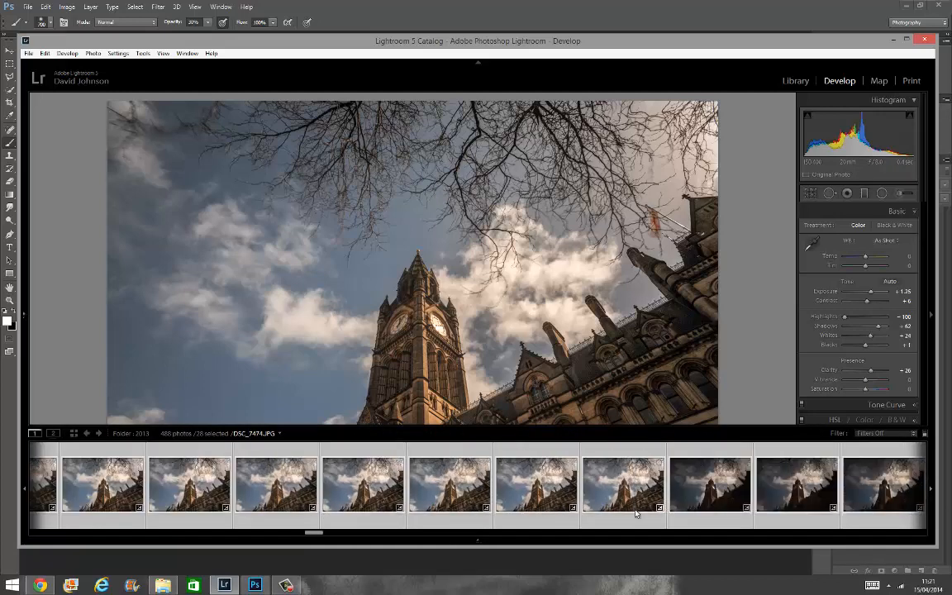
pyautogui.scroll(-3, 824, 514)
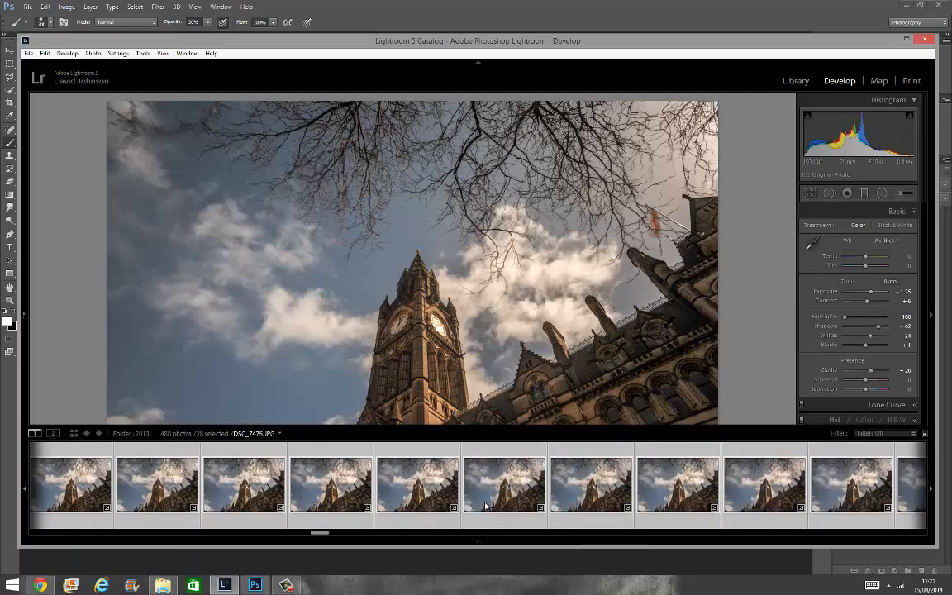
pyautogui.scroll(-1, 491, 457)
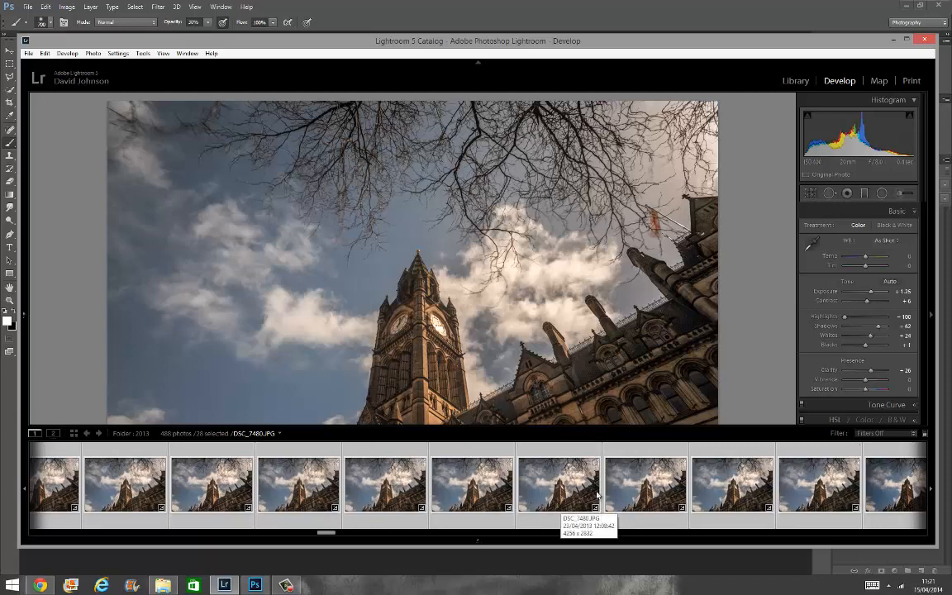
pyautogui.scroll(-1, 755, 496)
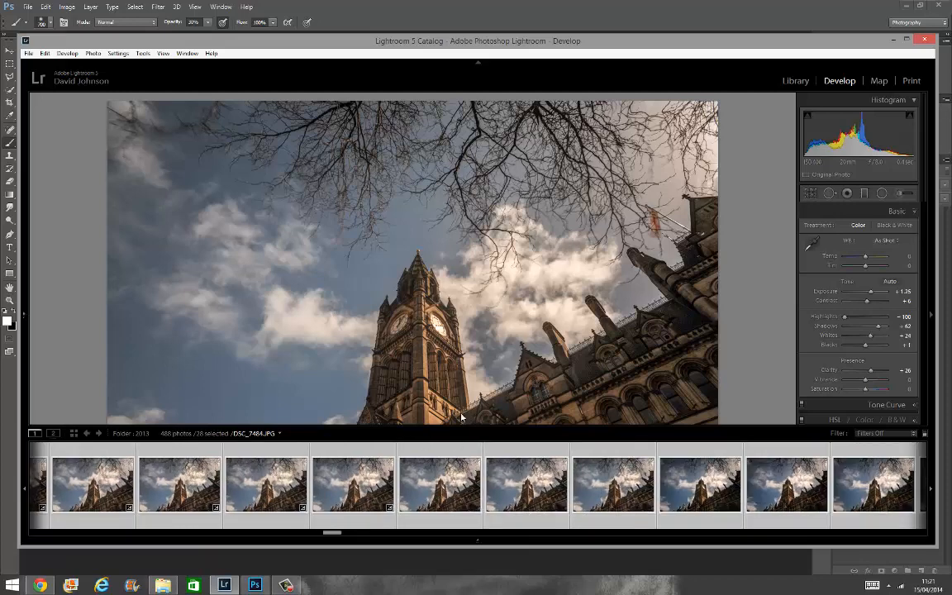
pyautogui.press('F6')
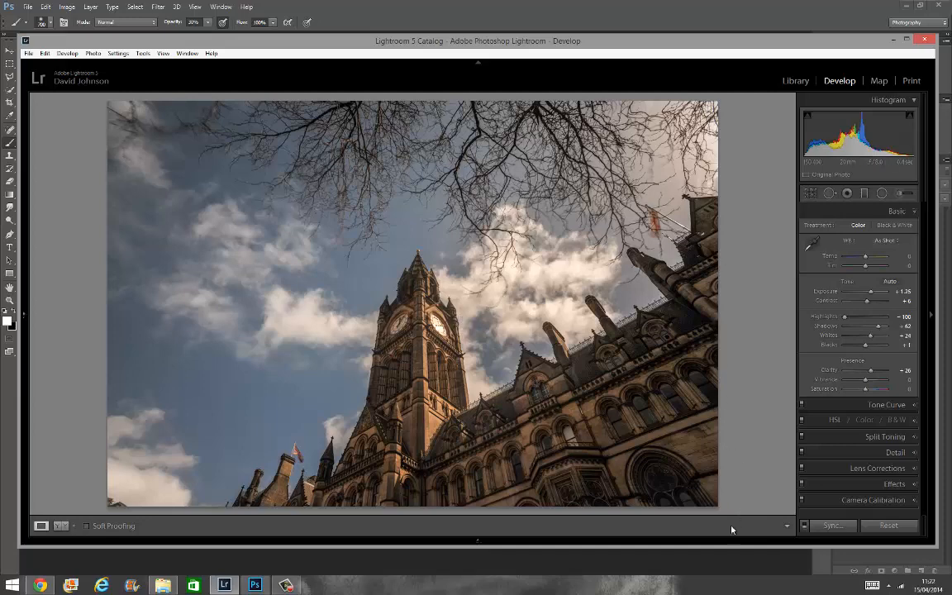
# Step: Open the selected clock tower photos as layers in Photoshop and switch to Photoshop
pyautogui.moveTo(503, 535)
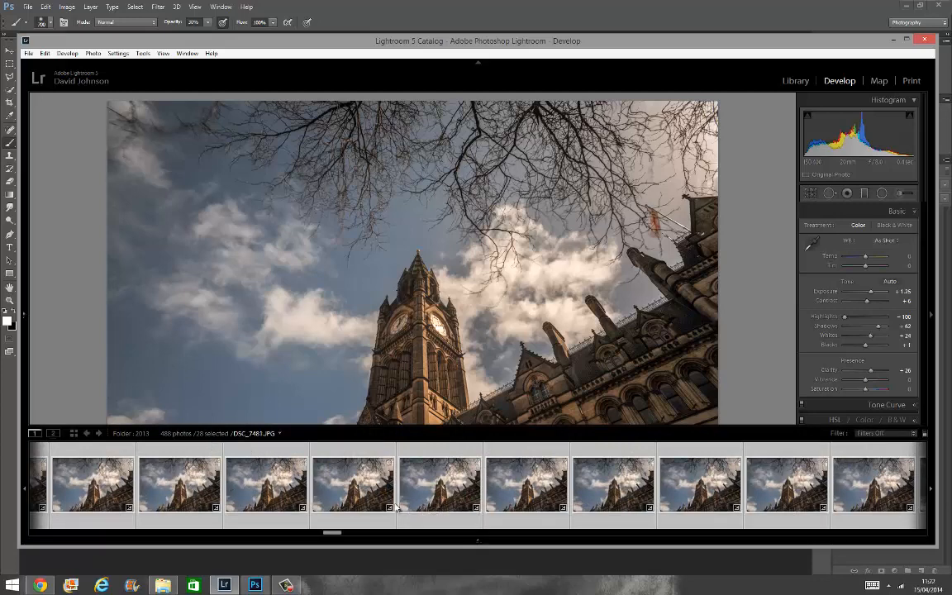
pyautogui.rightClick(286, 493)
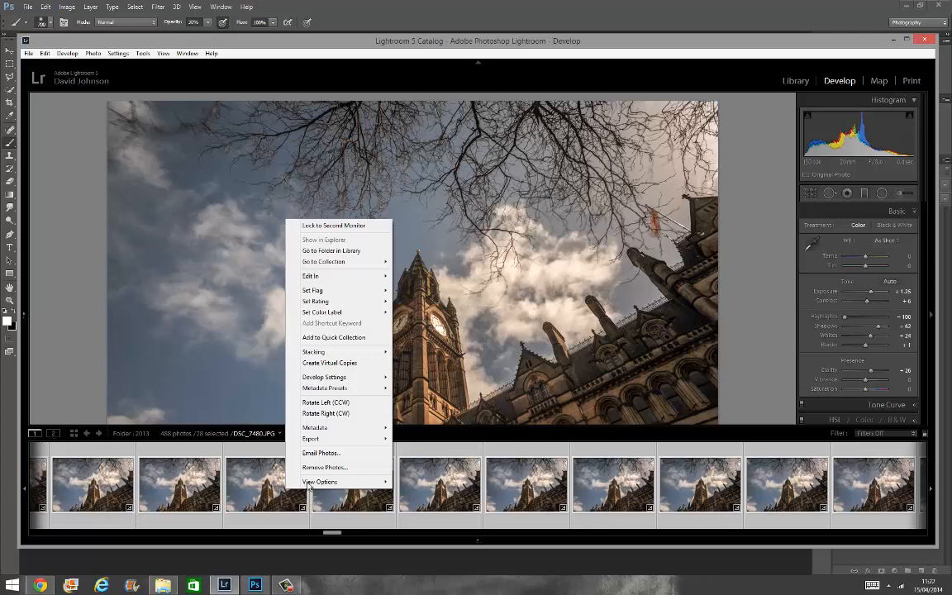
pyautogui.moveTo(328, 282)
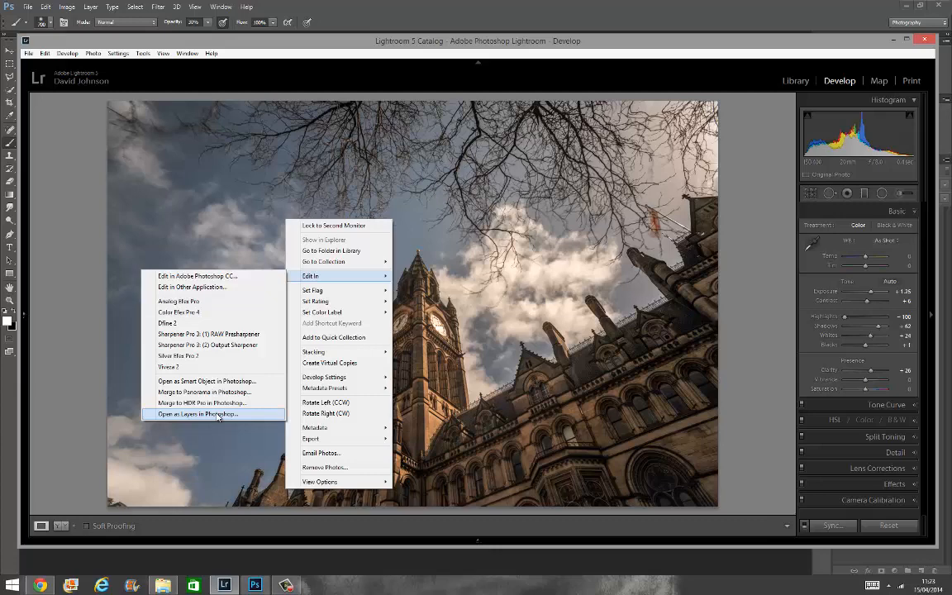
pyautogui.click(199, 414)
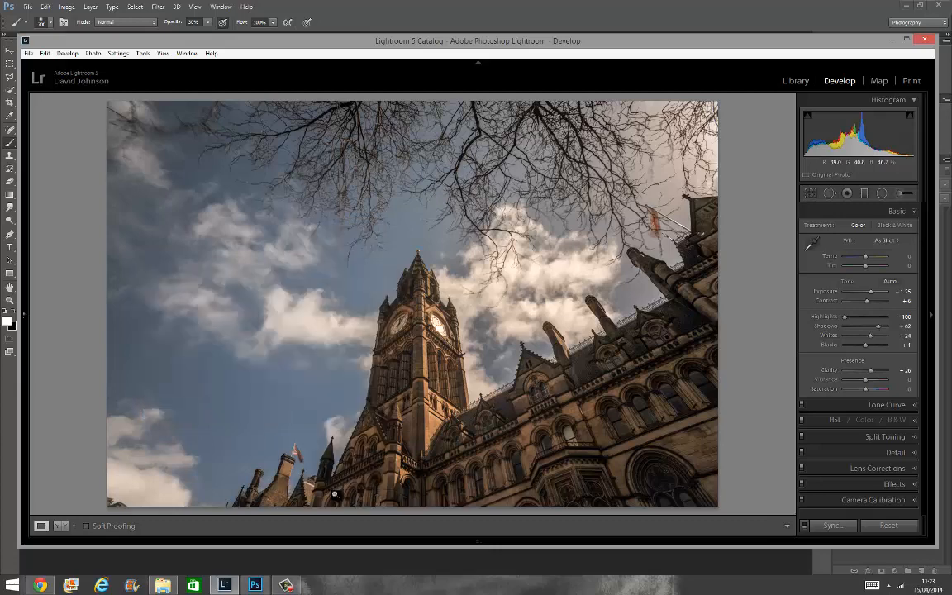
pyautogui.click(255, 585)
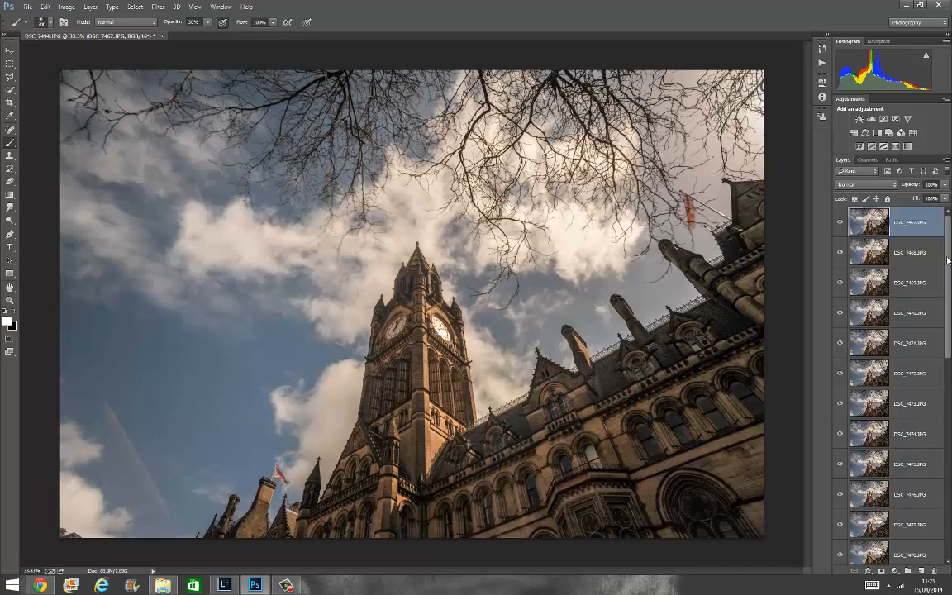
# Step: Select the layers from DSC_7467.JPG through DSC_7493.JPG, leaving out the bottom layer, and set their blend mode to Lighten
pyautogui.moveTo(948, 272); pyautogui.dragTo(944, 516)
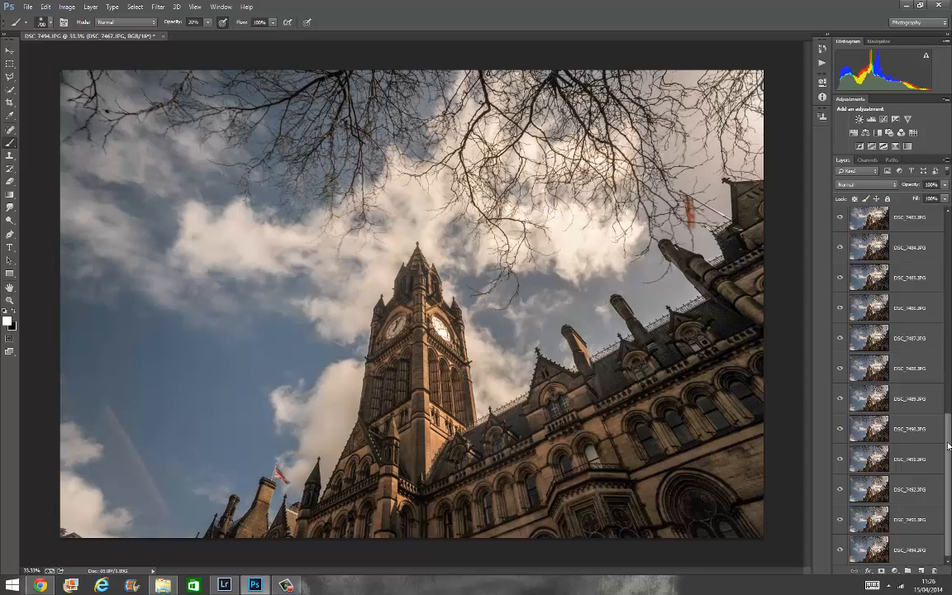
pyautogui.moveTo(947, 427); pyautogui.dragTo(948, 222)
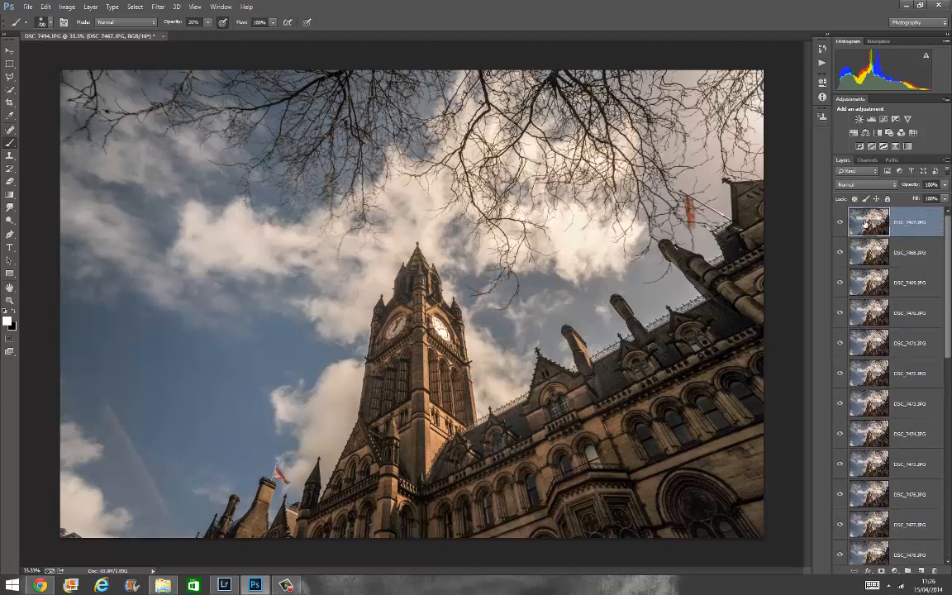
pyautogui.moveTo(947, 252); pyautogui.dragTo(946, 491)
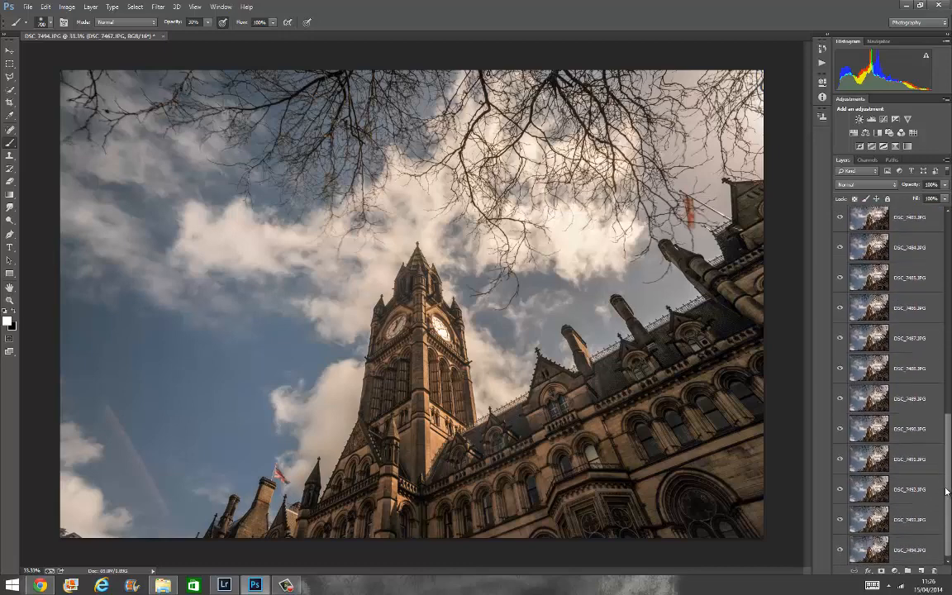
pyautogui.keyDown('shift'); pyautogui.click(899, 520); pyautogui.keyUp('shift')
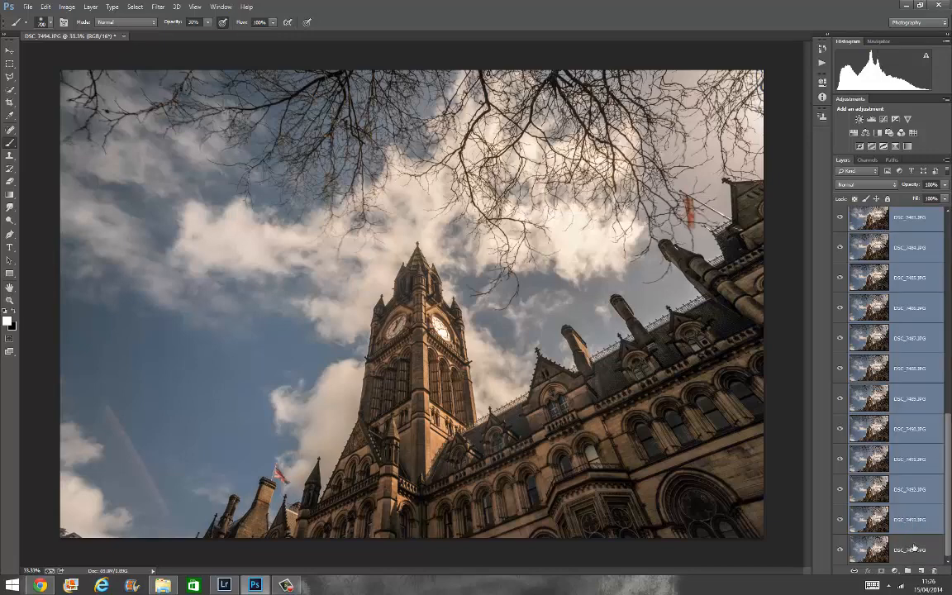
pyautogui.scroll(3, 945, 439)
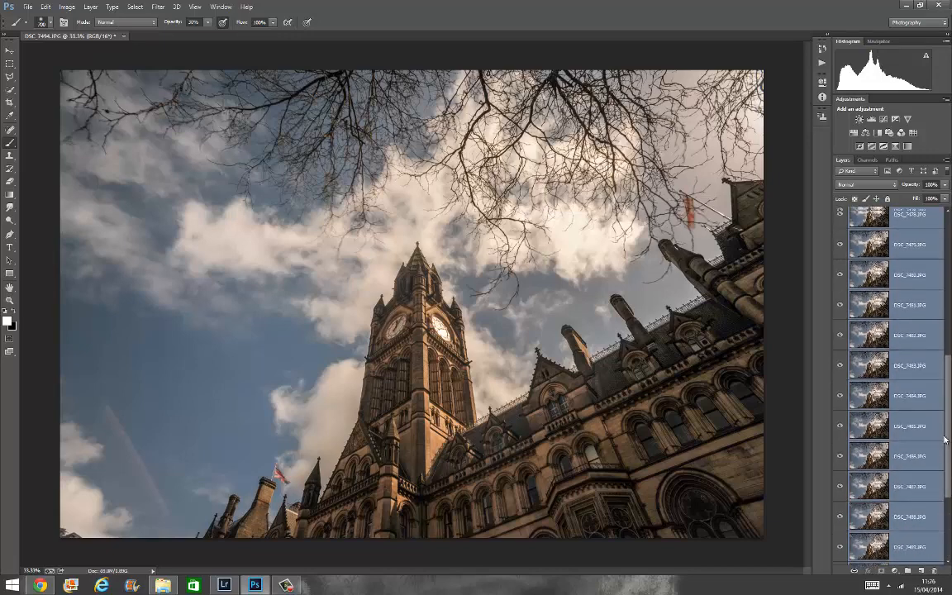
pyautogui.scroll(6, 944, 439)
pyautogui.scroll(-9, 892, 380)
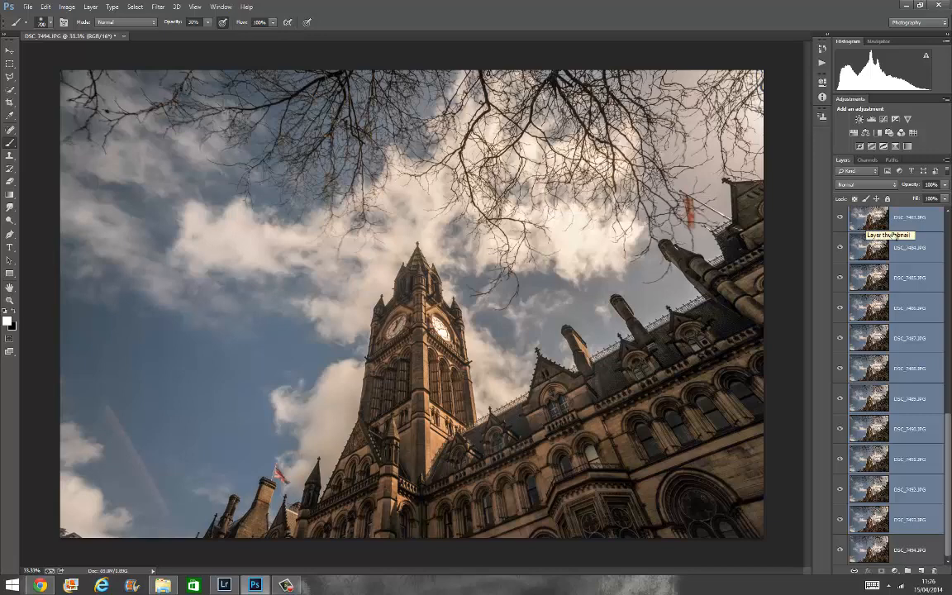
pyautogui.click(892, 185)
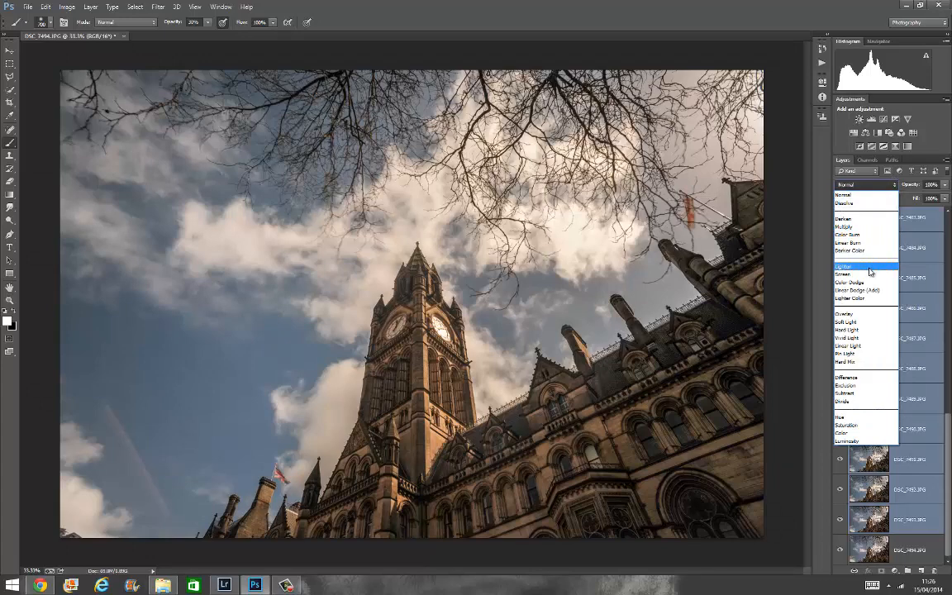
pyautogui.click(869, 268)
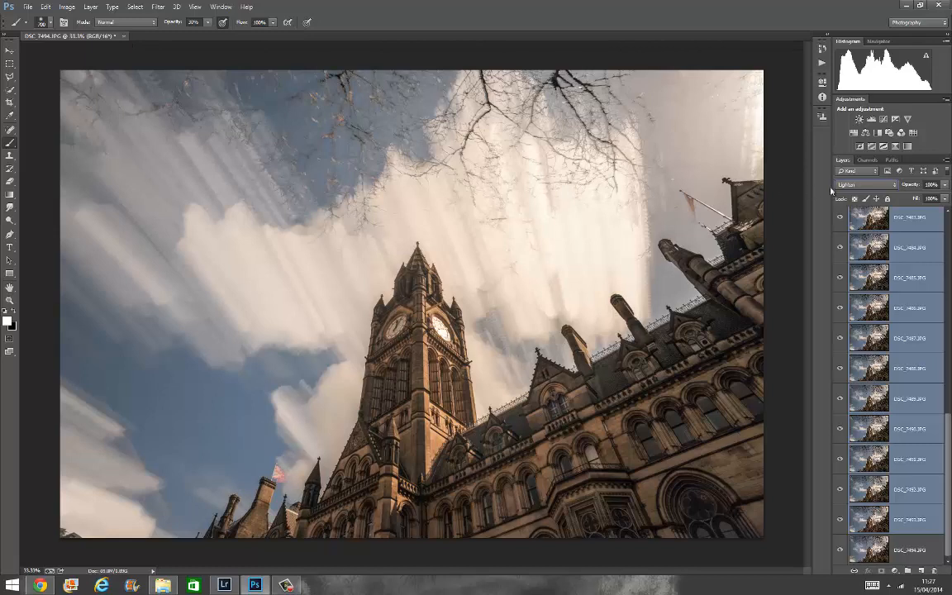
# Step: Add a Brightness/Contrast adjustment layer above the stack with brightness -60 and contrast -16, using the Luminosity blend mode
pyautogui.click(860, 119)
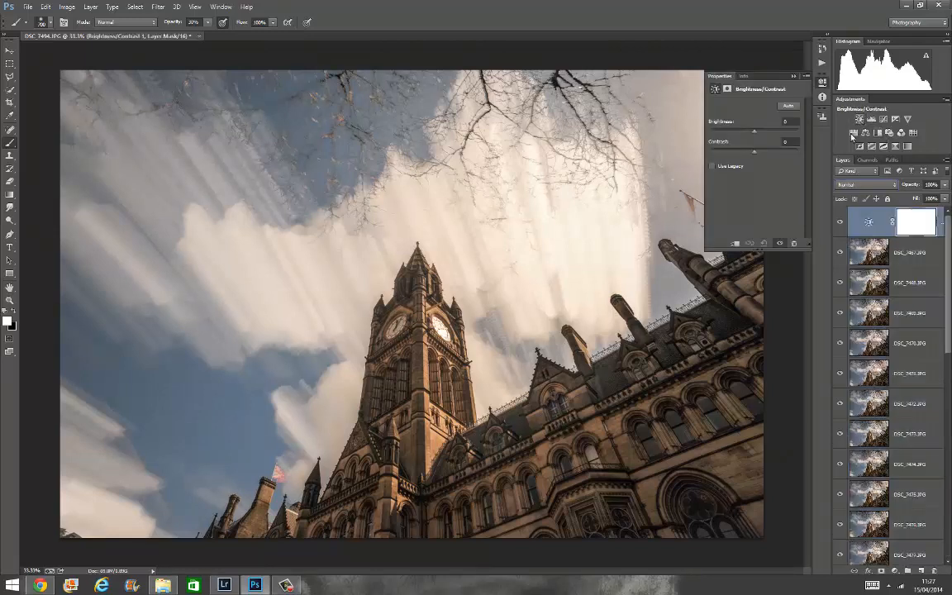
pyautogui.moveTo(753, 151); pyautogui.dragTo(736, 132)
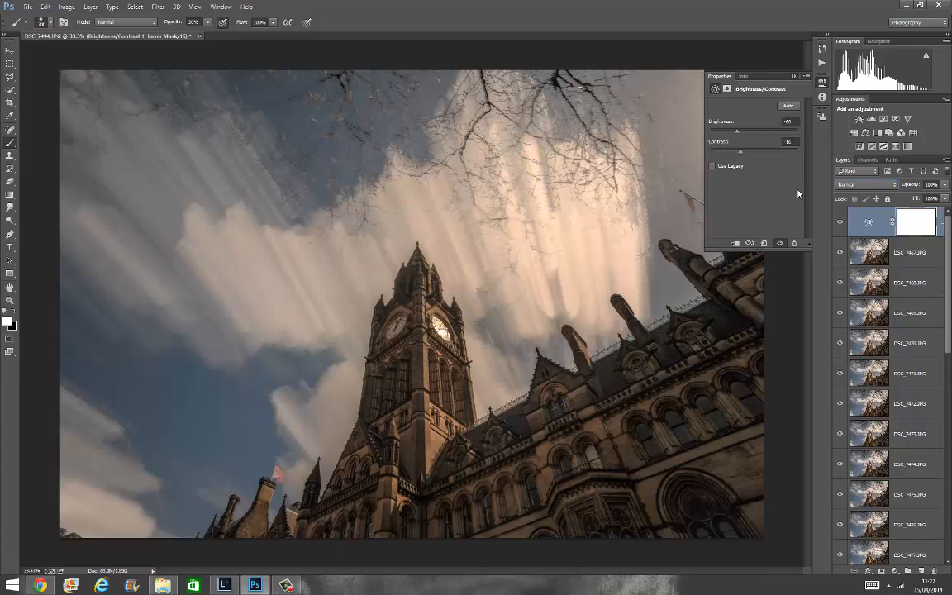
pyautogui.click(892, 186)
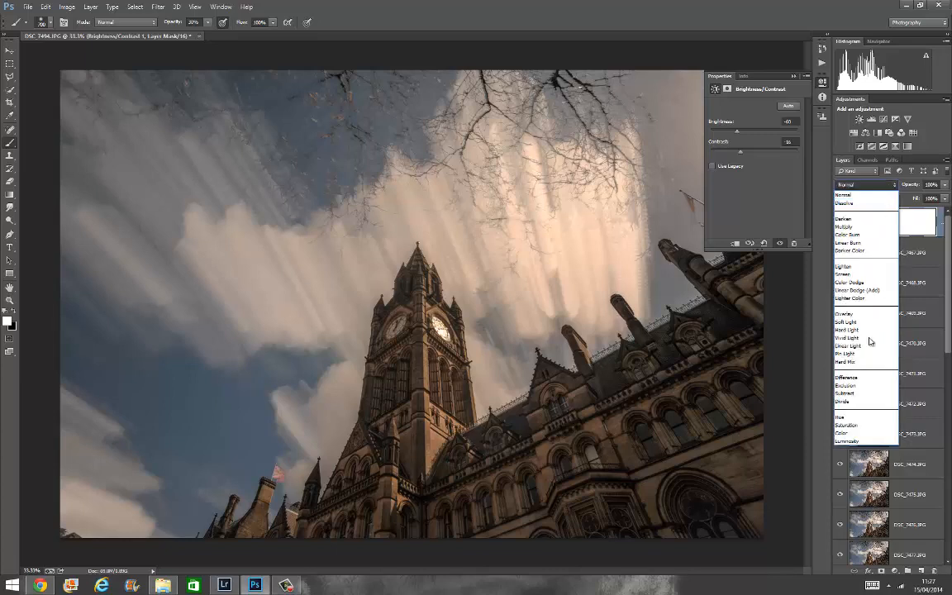
pyautogui.click(855, 440)
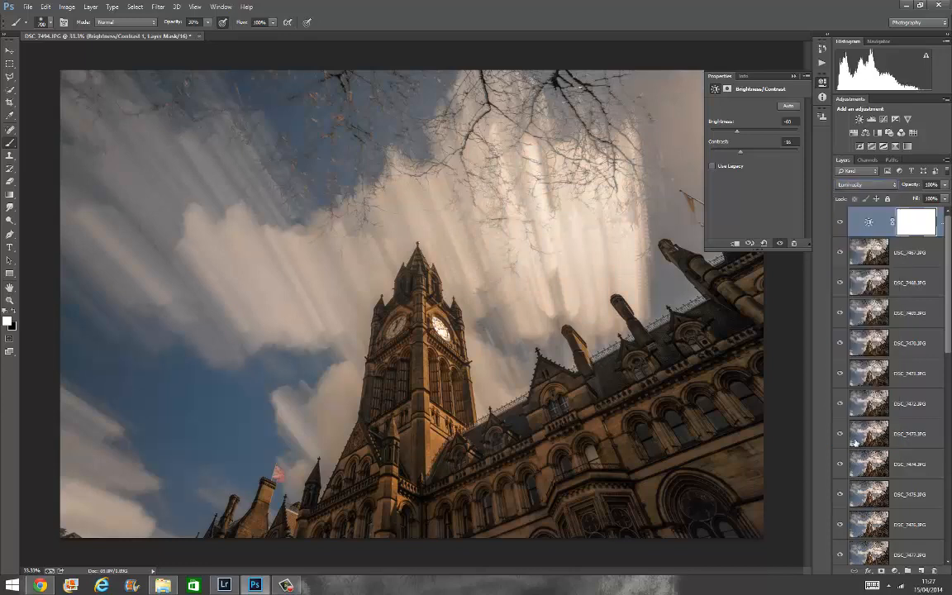
# Step: Try the Normal blend mode on the Brightness/Contrast adjustment layer, comparing it with Luminosity, and return the layer to Luminosity
pyautogui.click(892, 187)
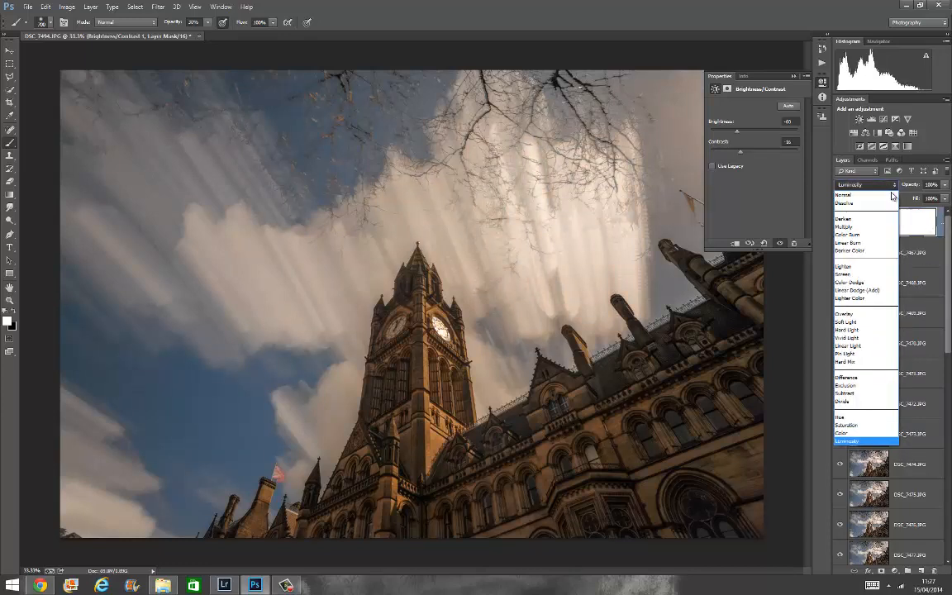
pyautogui.click(892, 195)
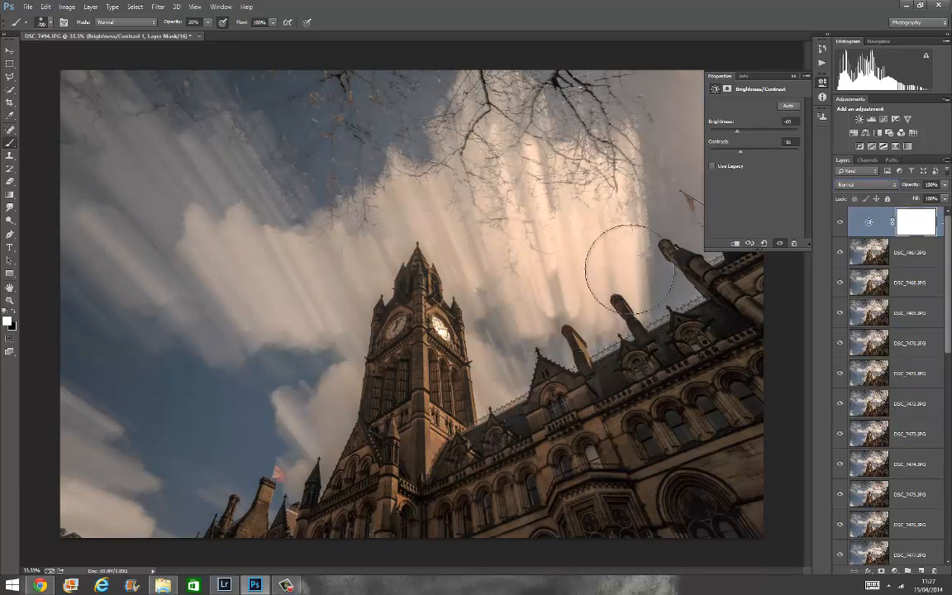
pyautogui.click(895, 186)
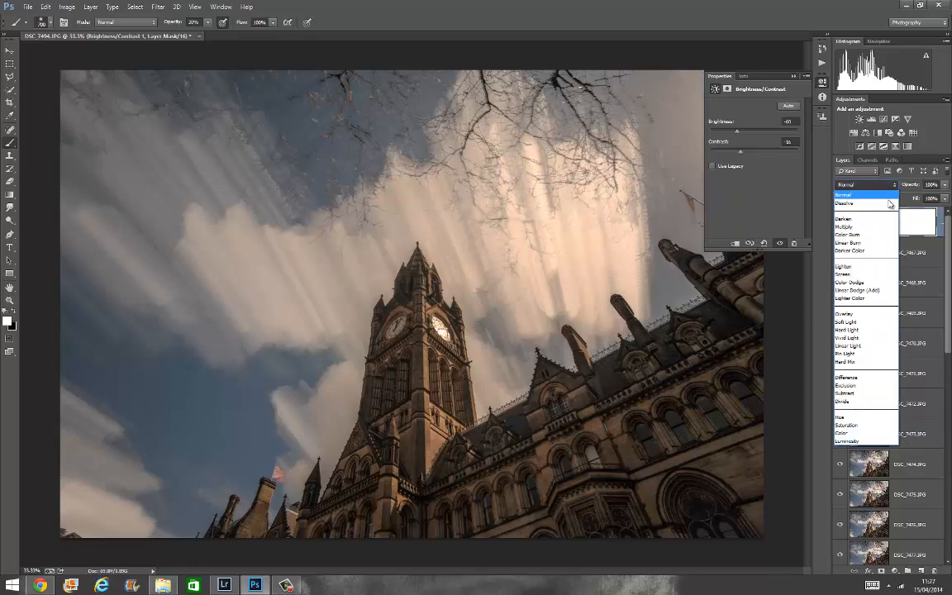
pyautogui.click(865, 442)
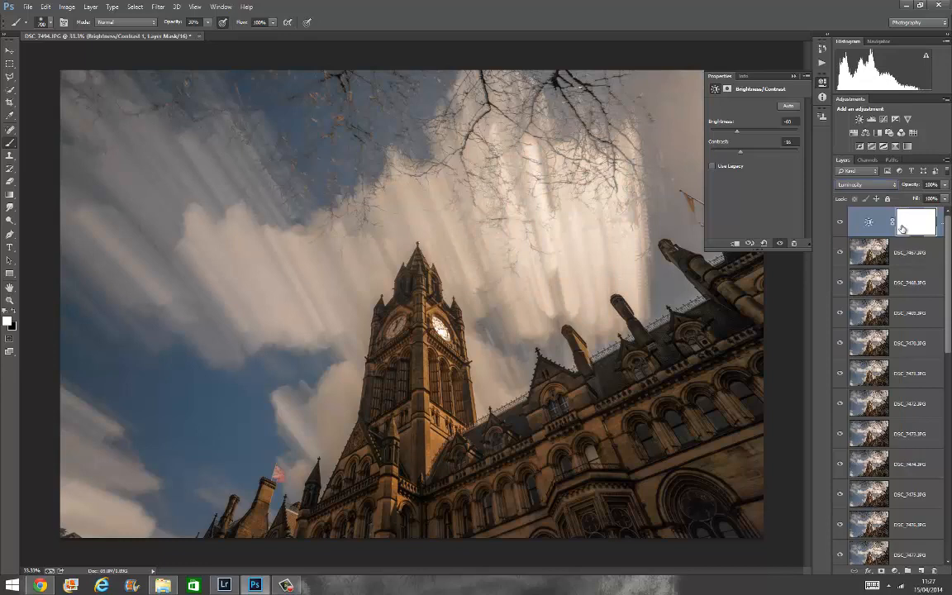
# Step: Invert the Brightness/Contrast layer mask to black and paint white at 20% opacity over the bright clouds on both sides of the tower
pyautogui.click(900, 229)
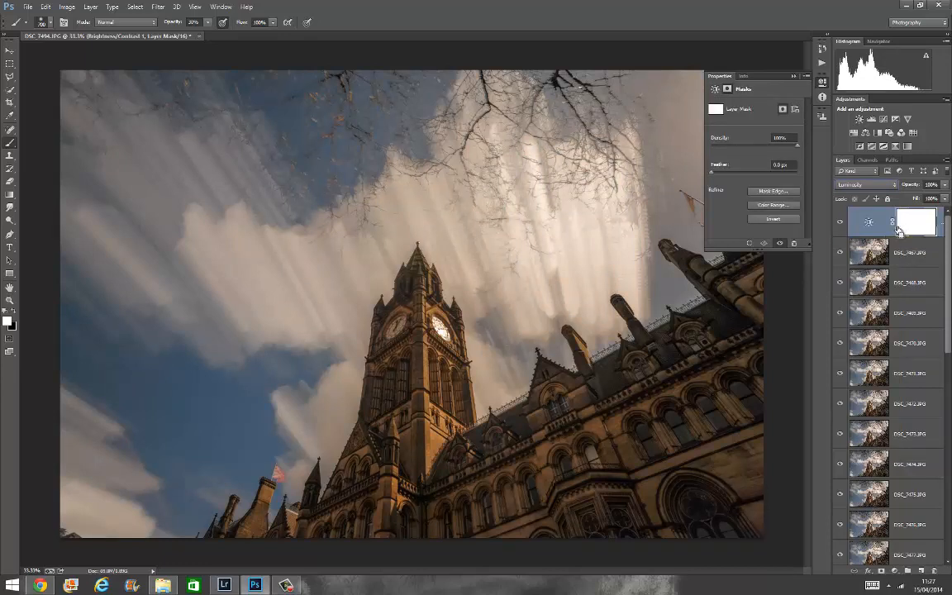
pyautogui.hotkey('ctrl', 'i')
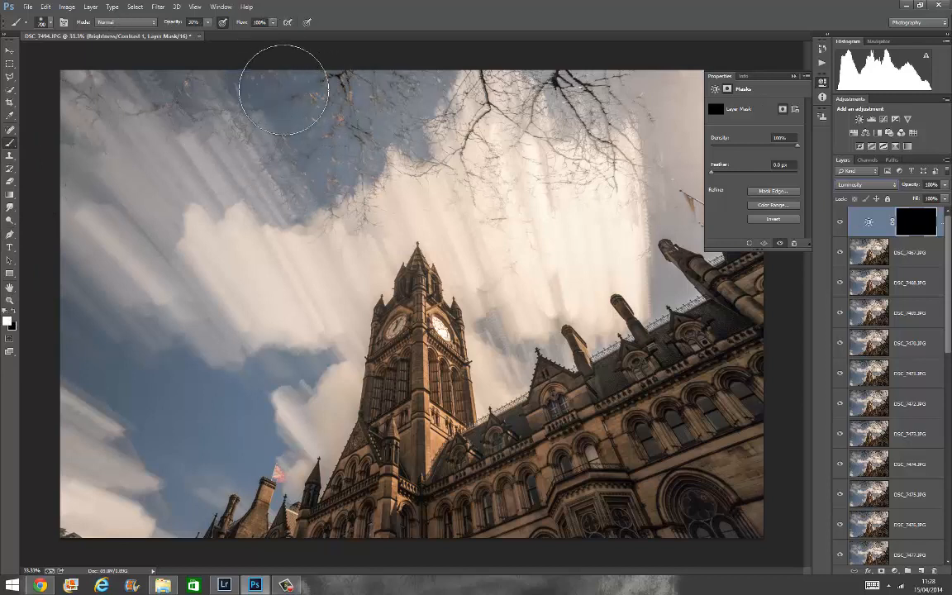
pyautogui.moveTo(550, 201)
pyautogui.mouseDown()
pyautogui.moveTo(566, 213)
pyautogui.moveTo(562, 221)
pyautogui.mouseUp()
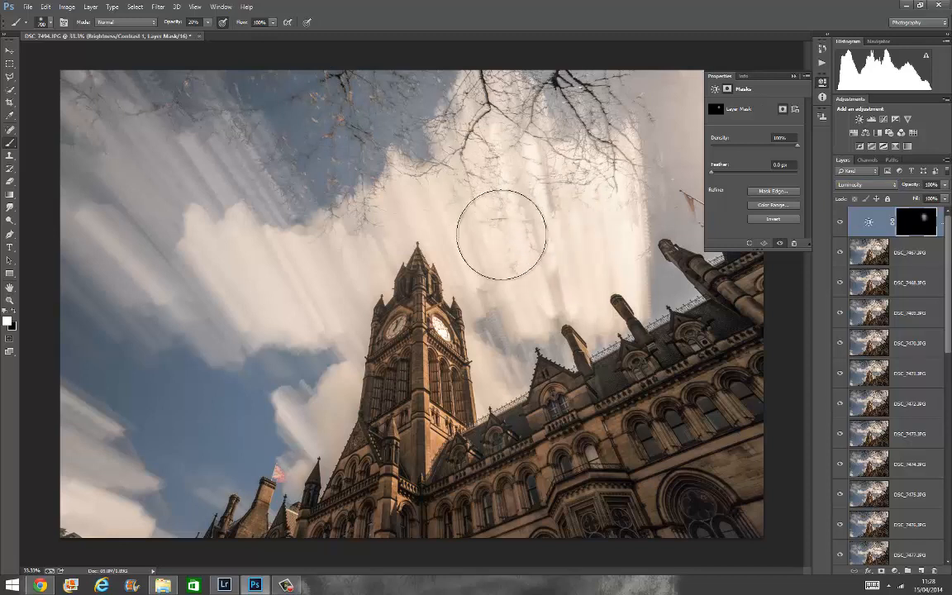
pyautogui.moveTo(526, 252)
pyautogui.mouseDown()
pyautogui.moveTo(579, 227)
pyautogui.moveTo(590, 244)
pyautogui.moveTo(571, 205)
pyautogui.mouseUp()
pyautogui.moveTo(576, 200); pyautogui.dragTo(583, 210)
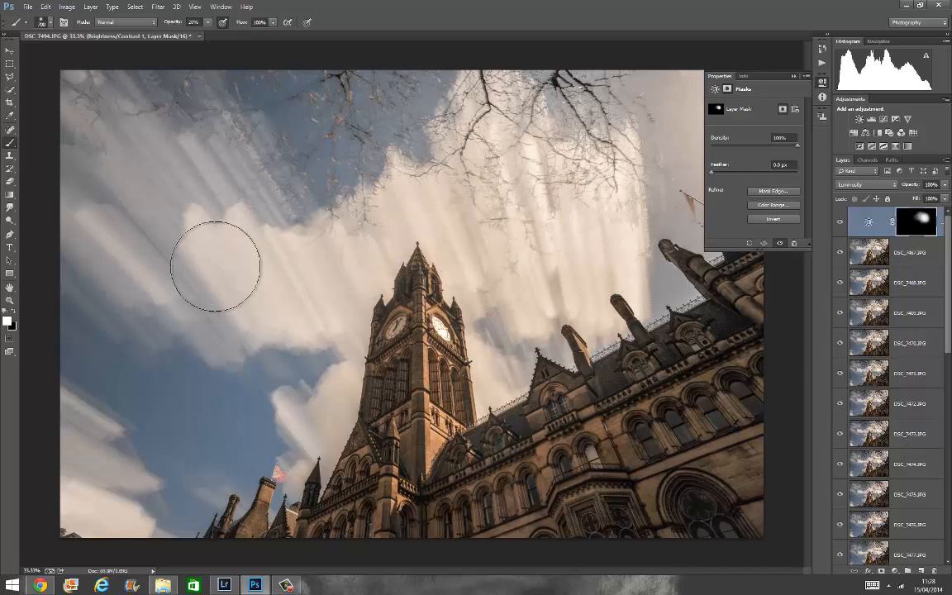
pyautogui.moveTo(269, 289)
pyautogui.mouseDown()
pyautogui.moveTo(187, 195)
pyautogui.moveTo(253, 268)
pyautogui.moveTo(285, 256)
pyautogui.mouseUp()
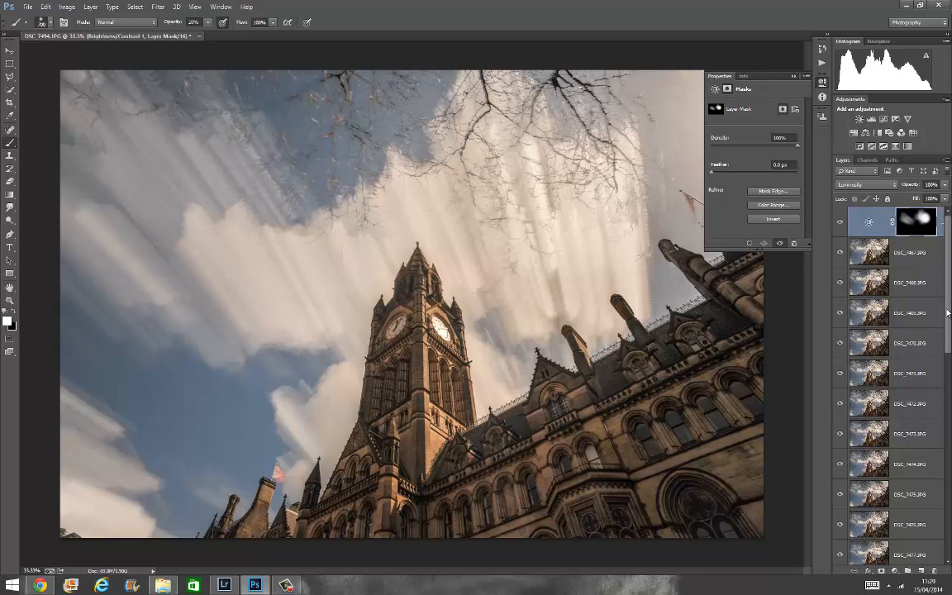
# Step: Merge the adjustment layer and all photo layers into a single layer and save the image
pyautogui.click(795, 77)
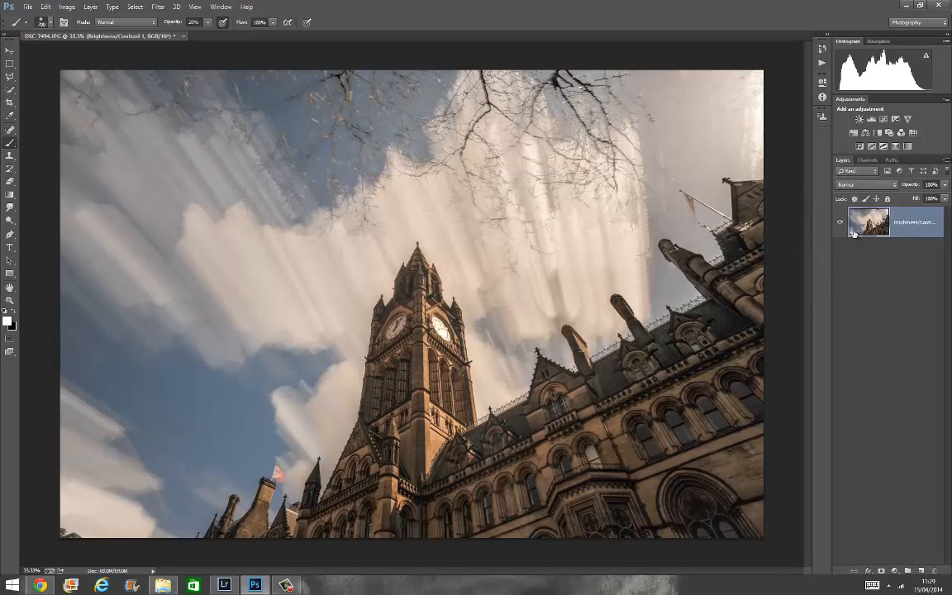
pyautogui.click(27, 6)
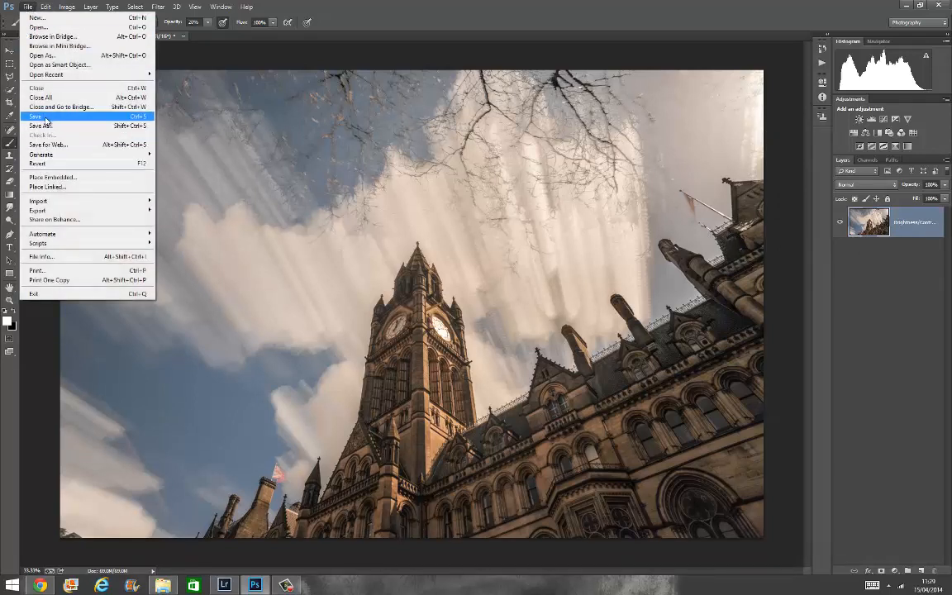
pyautogui.click(41, 117)
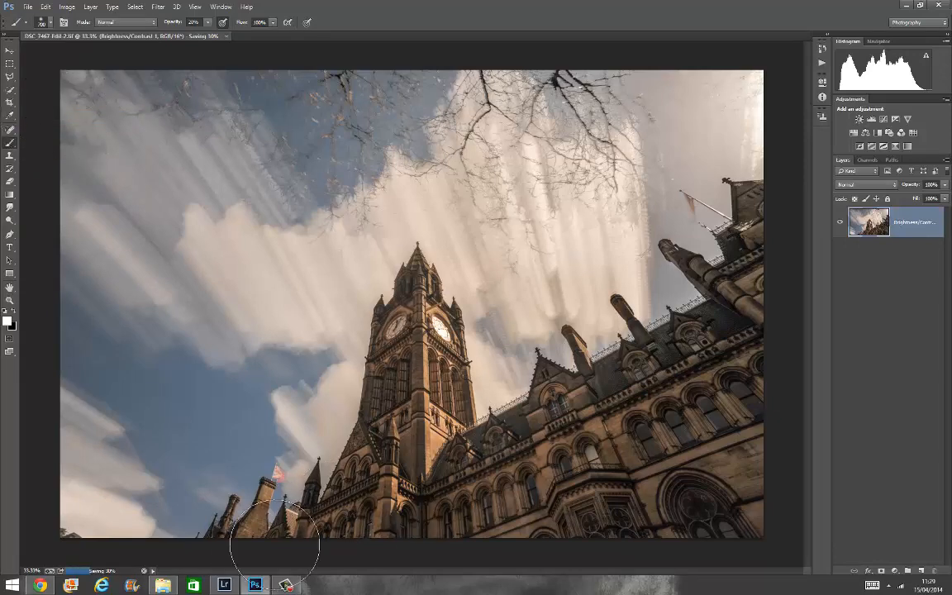
# Step: Switch to Lightroom and select the saved stacked image DSC_7467-Edit-2.tif among the clock tower photos
pyautogui.click(223, 585)
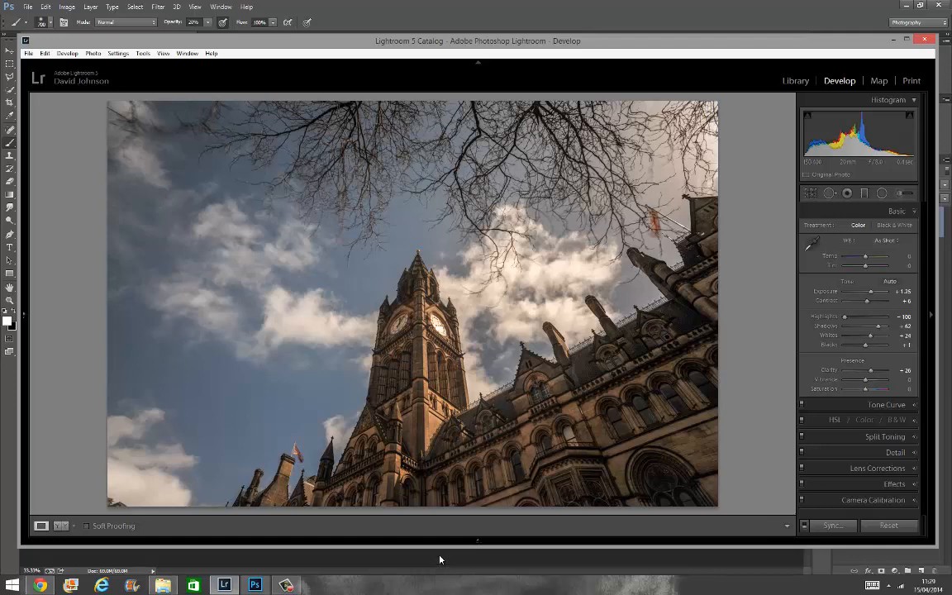
pyautogui.click(478, 542)
pyautogui.moveTo(347, 535); pyautogui.dragTo(357, 534)
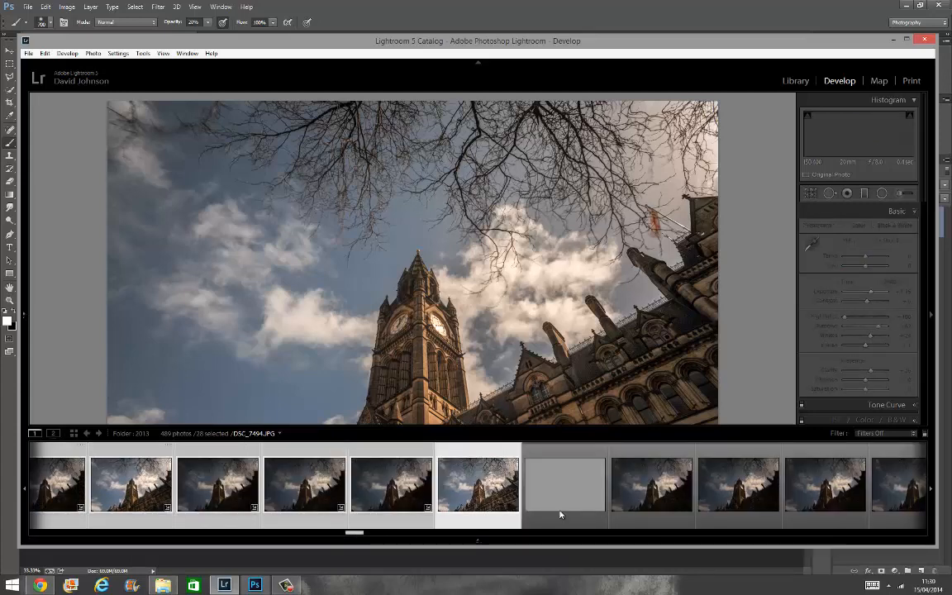
pyautogui.scroll(-4, 559, 514)
pyautogui.click(324, 518)
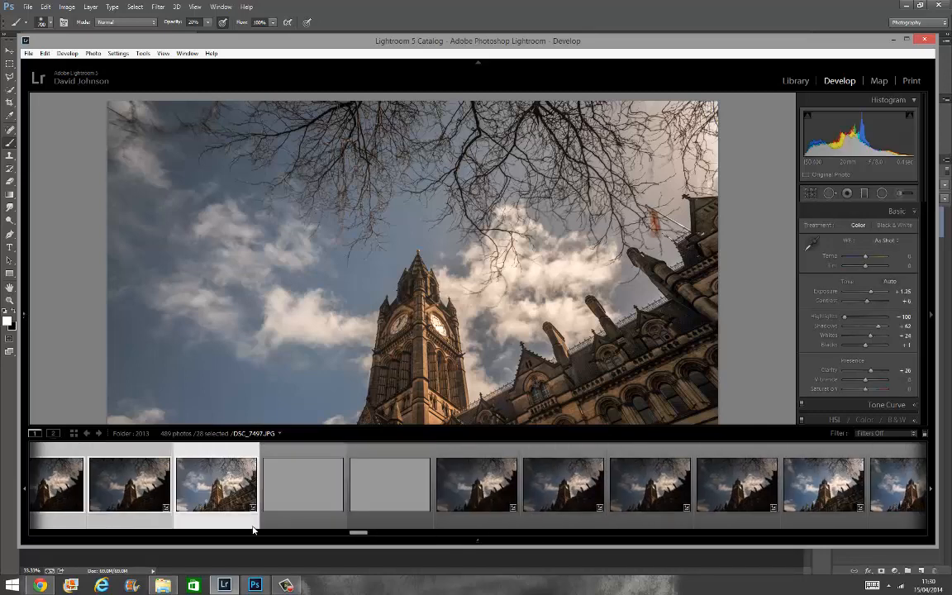
pyautogui.scroll(3, 273, 528)
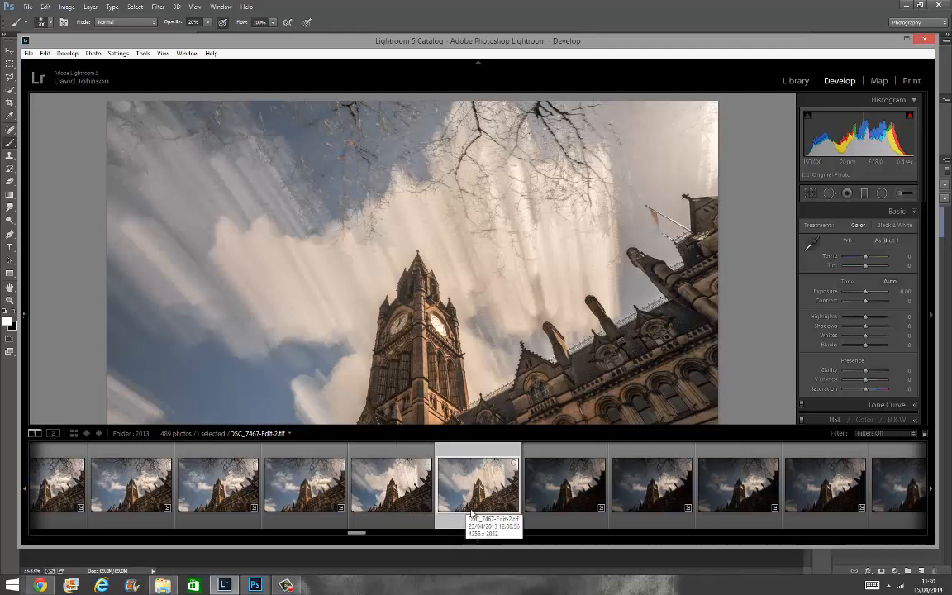
pyautogui.click(415, 507)
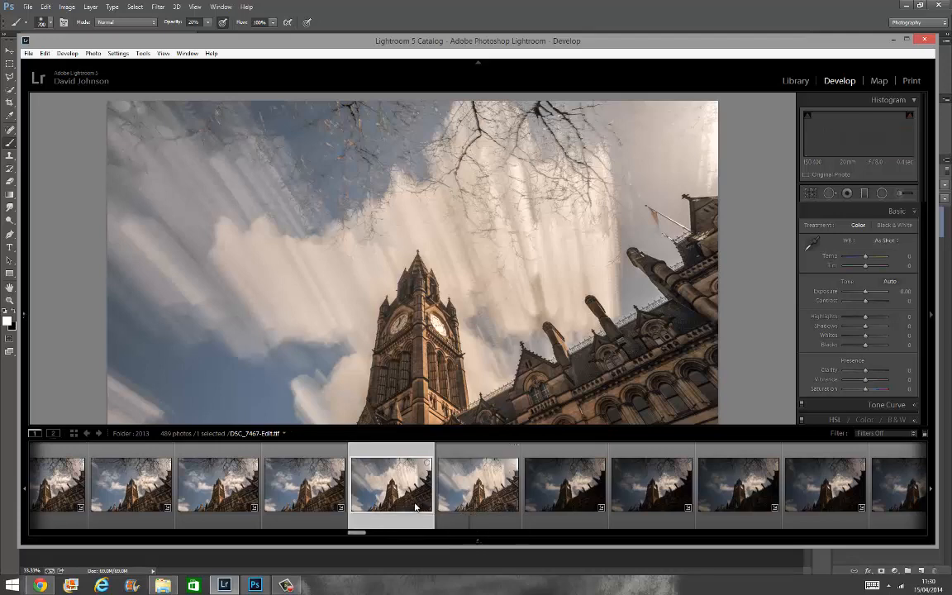
pyautogui.click(479, 503)
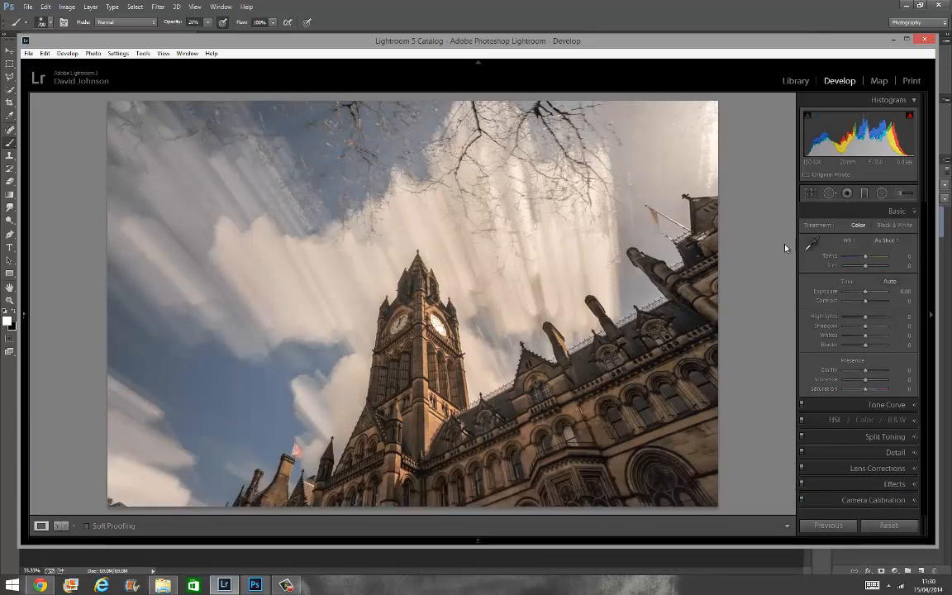
# Step: Adjust the stacked image's basic settings to Highlights -74, Clarity +38, Vibrance +33 and Temp -12, without automatic tone
pyautogui.click(890, 282)
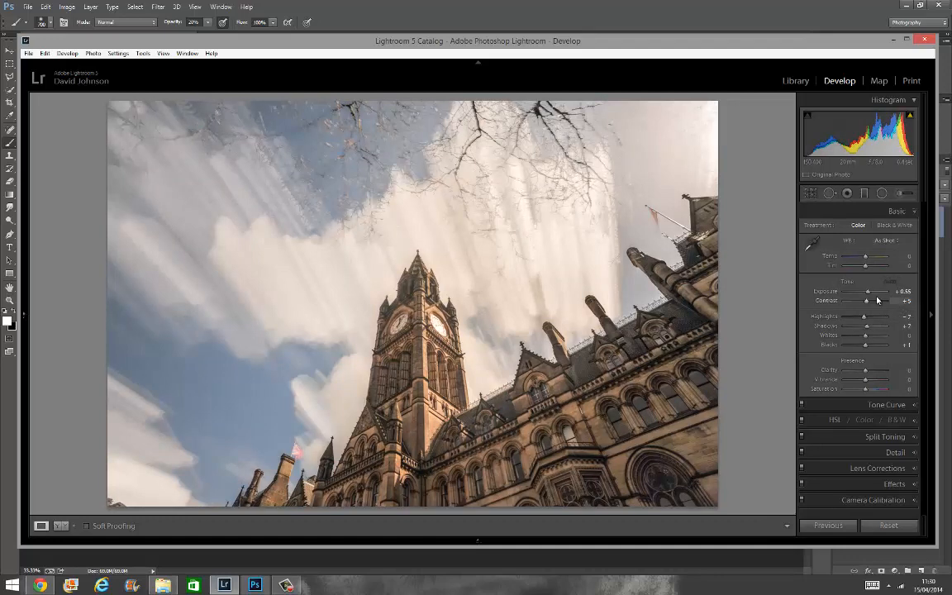
pyautogui.doubleClick(846, 281)
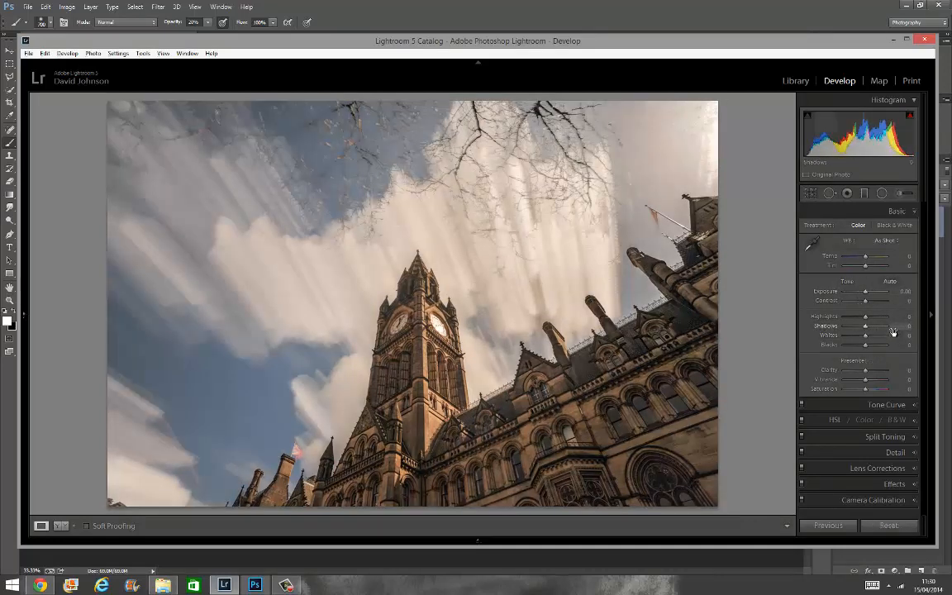
pyautogui.moveTo(864, 320); pyautogui.dragTo(847, 320)
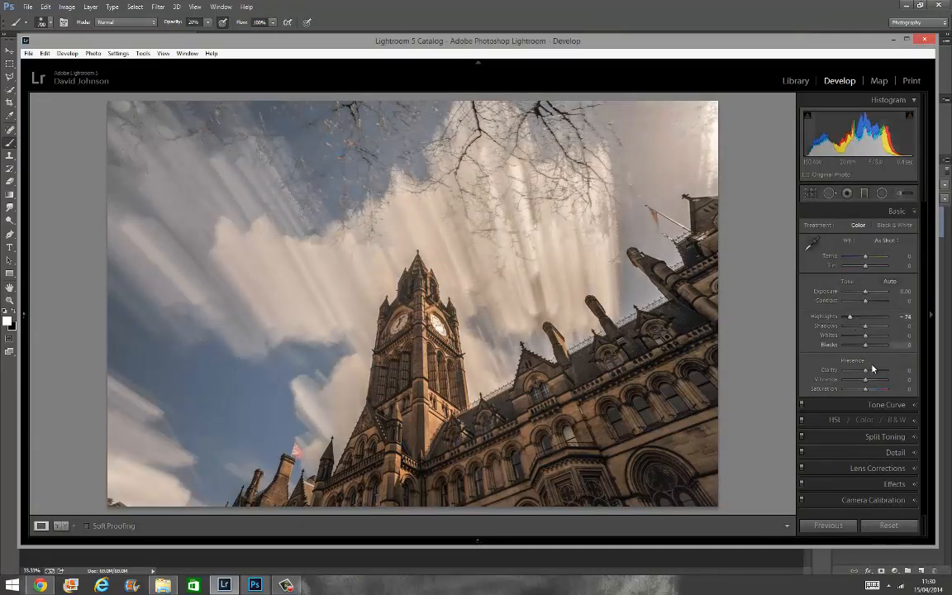
pyautogui.moveTo(865, 372); pyautogui.dragTo(878, 384)
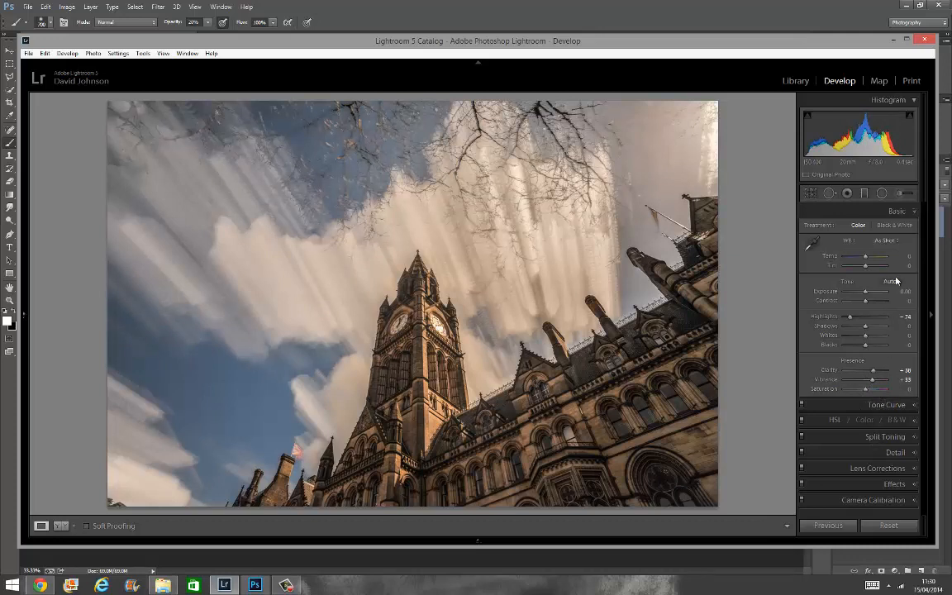
pyautogui.moveTo(865, 256); pyautogui.dragTo(864, 260)
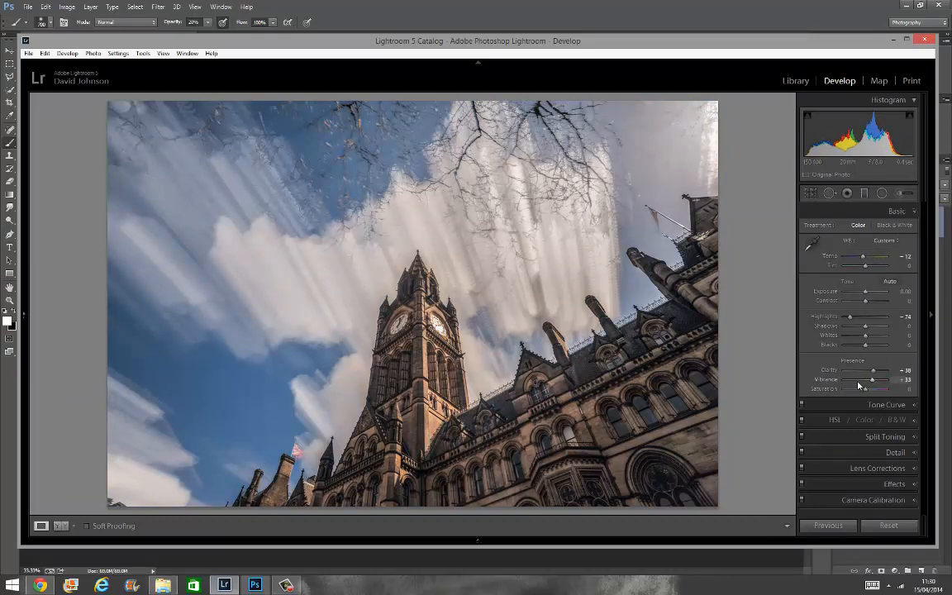
# Step: Compare the finished stacked image with a single source frame and the earlier stacked edit
pyautogui.click(479, 541)
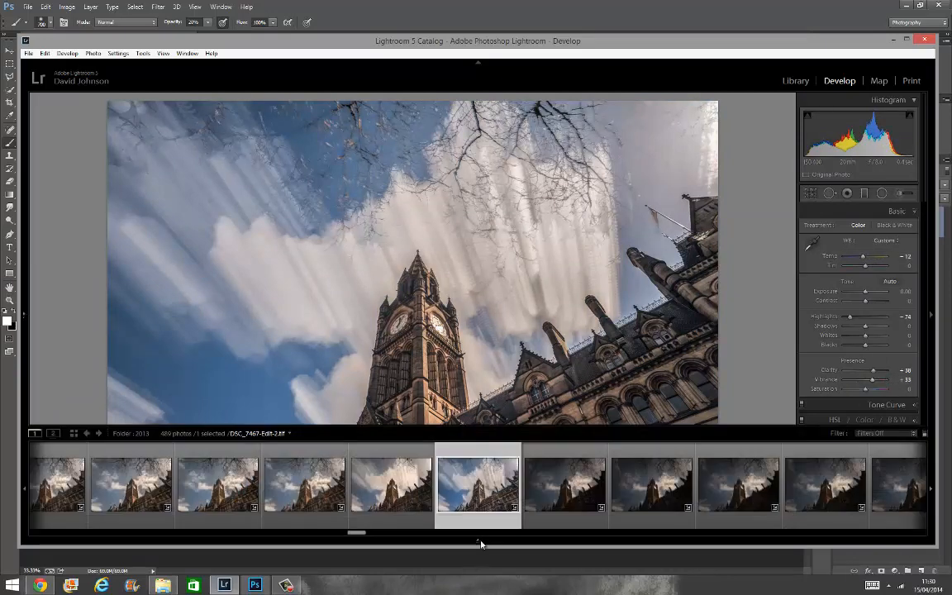
pyautogui.click(305, 504)
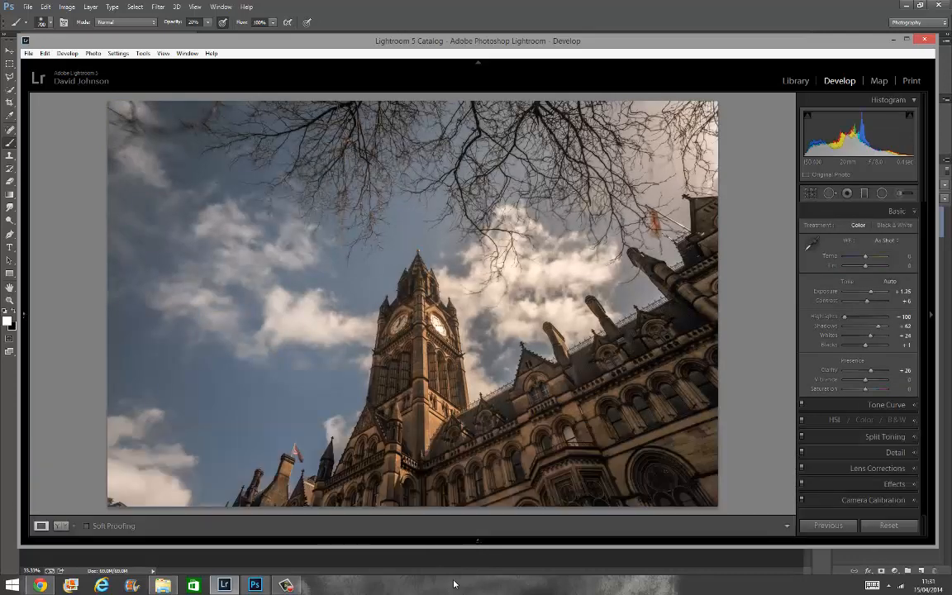
pyautogui.press('Left')
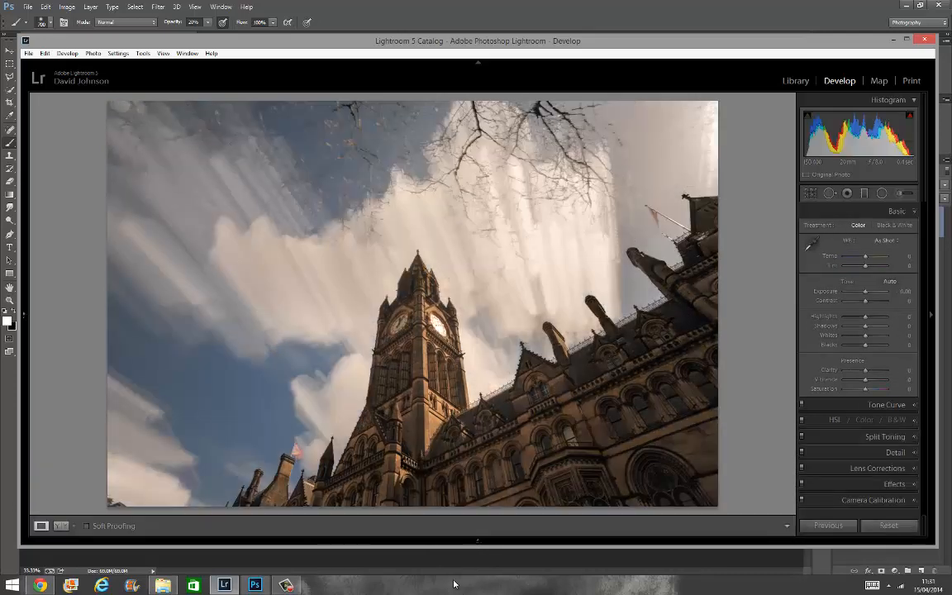
pyautogui.press('Left')
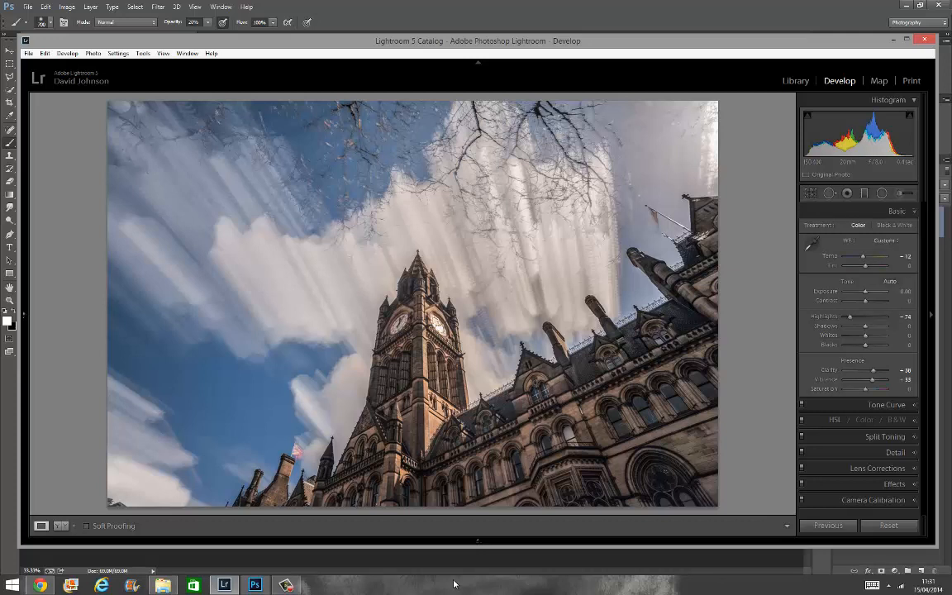